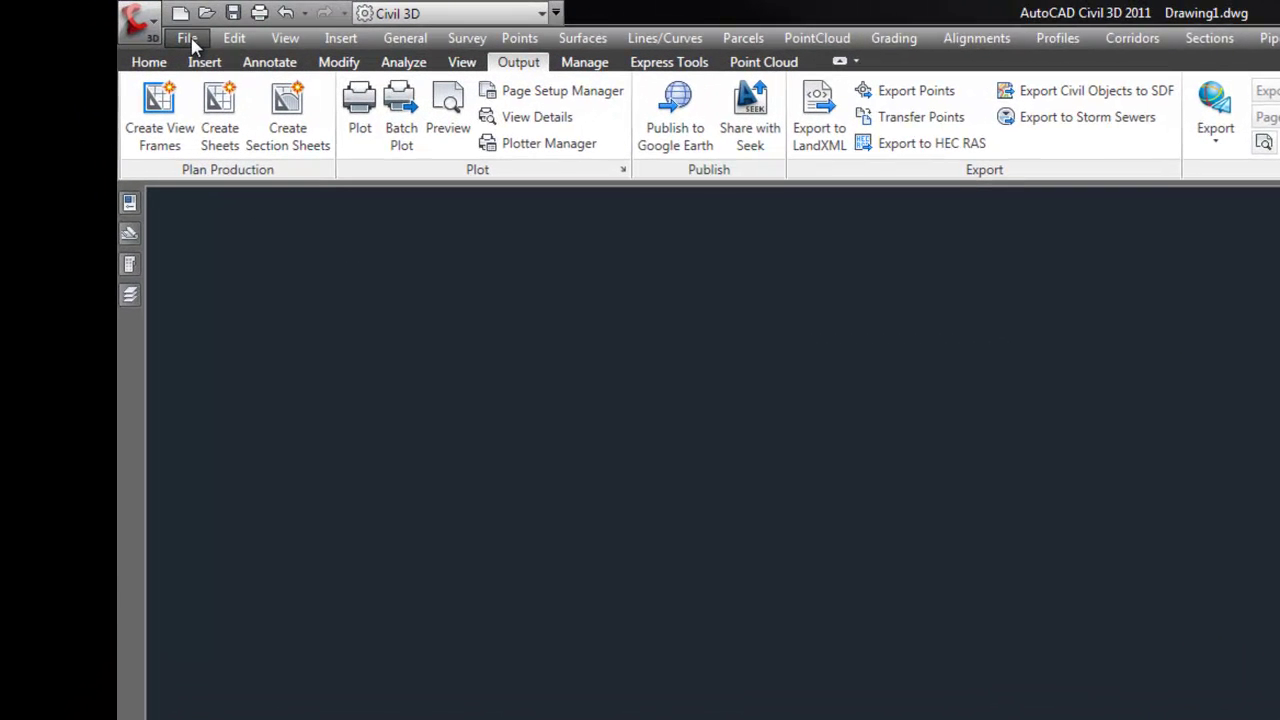
Create a new drawing from the TYLI_C3D_2011_General.dwt template and switch to its Layout1 sheet.
{"action": "left_click", "coordinate": [188, 42]}
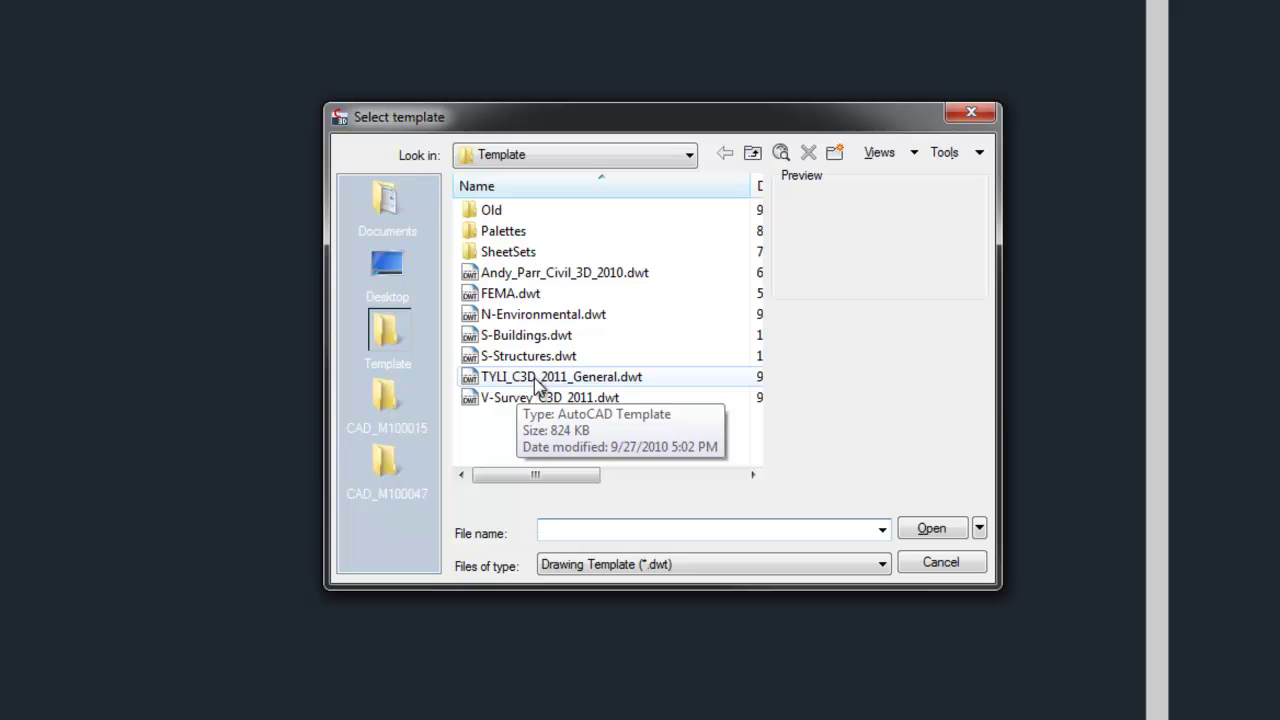
{"action": "double_click", "coordinate": [536, 378]}
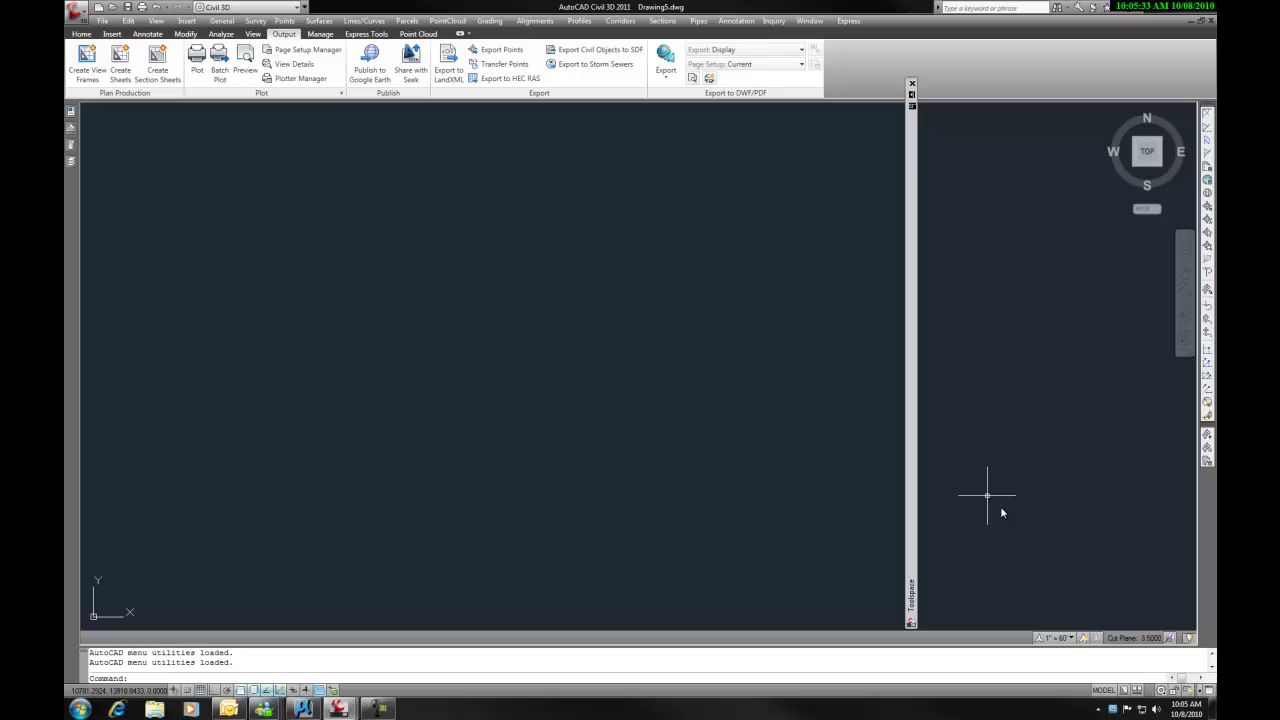
{"action": "left_click", "coordinate": [1124, 690]}
{"action": "left_click", "coordinate": [696, 612]}
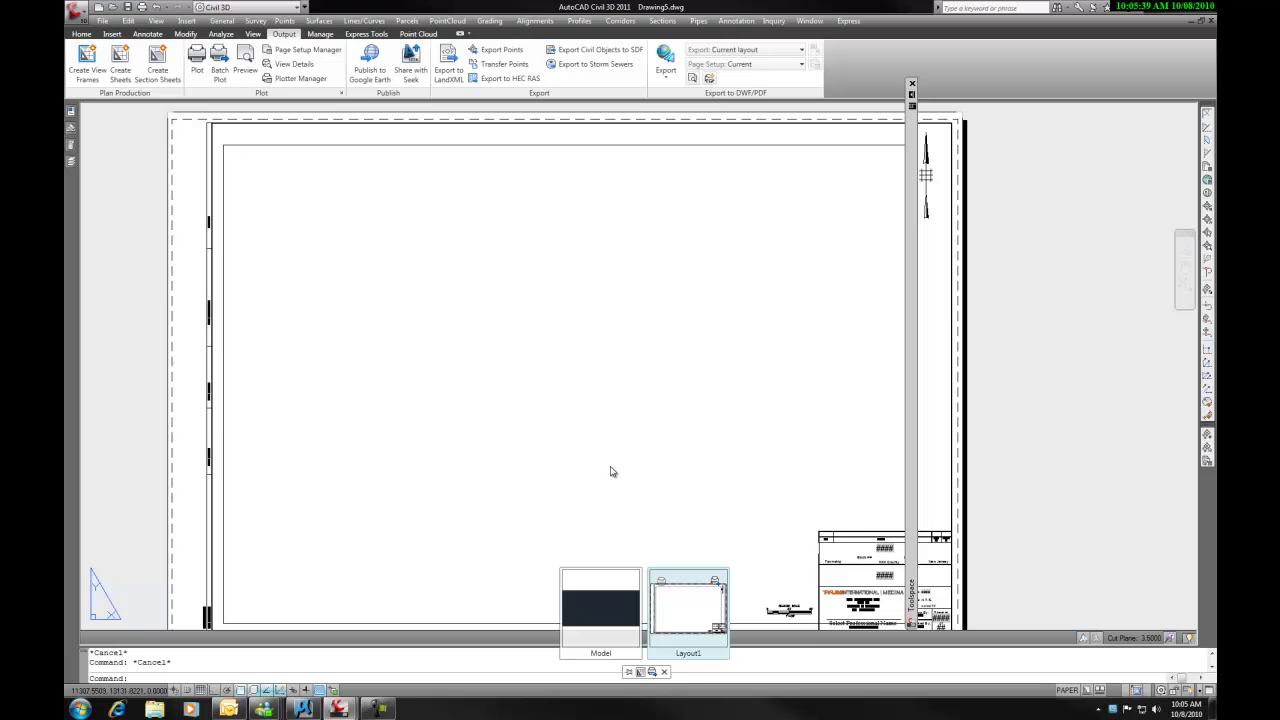
{"action": "middle_click_drag", "start_coordinate": [617, 491], "coordinate": [591, 449]}
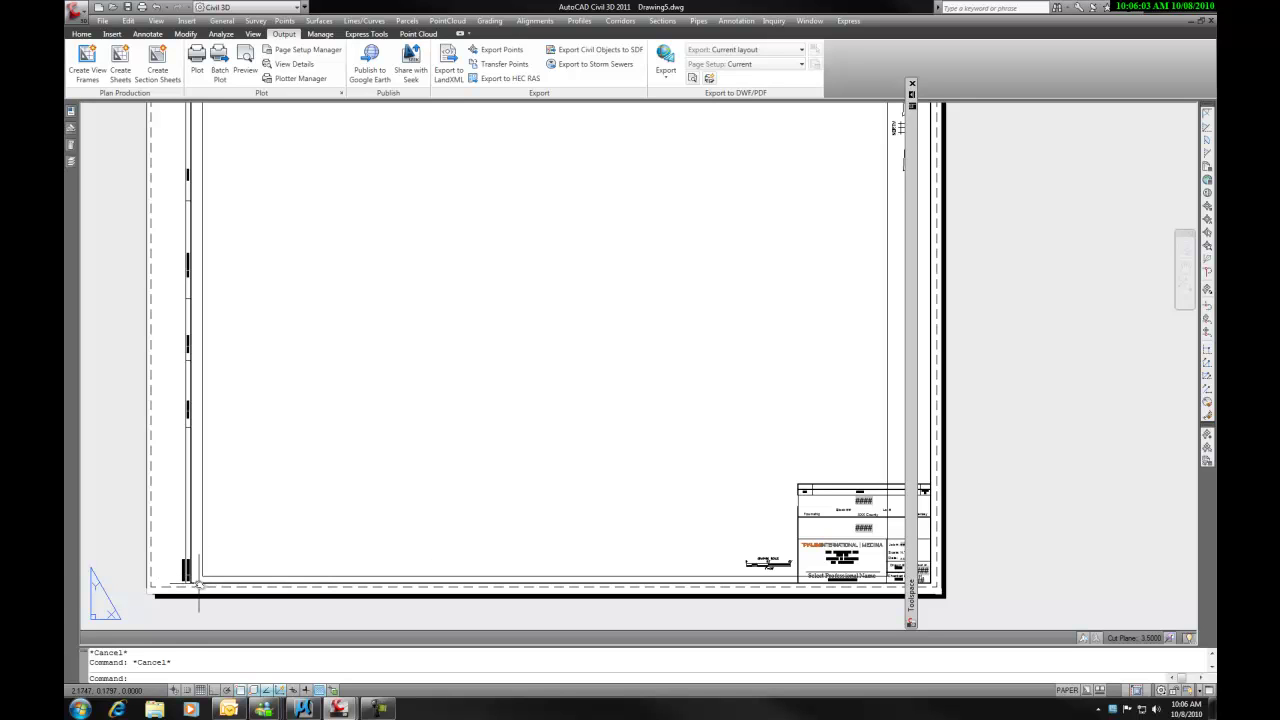
Examine the sheet sizes offered by the layout's border block, keeping 24x36.
{"action": "left_click", "coordinate": [199, 584]}
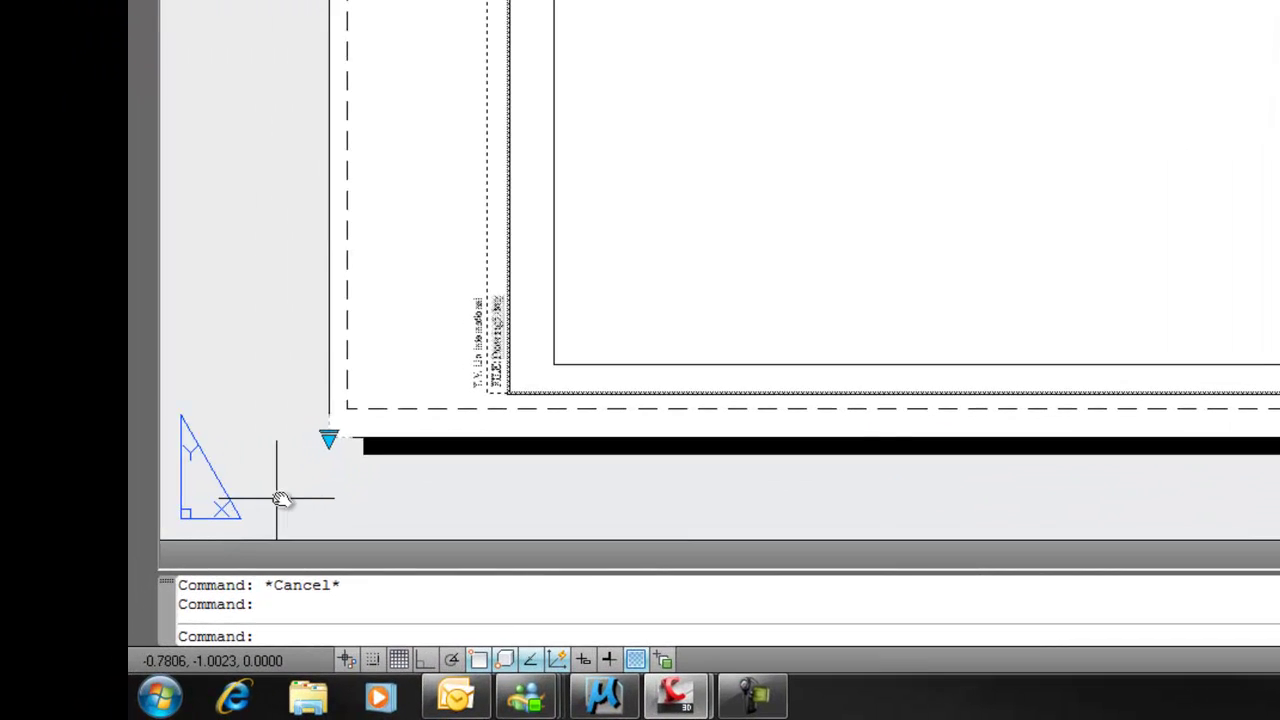
{"action": "scroll", "coordinate": [153, 600], "scroll_direction": "up", "scroll_amount": 3}
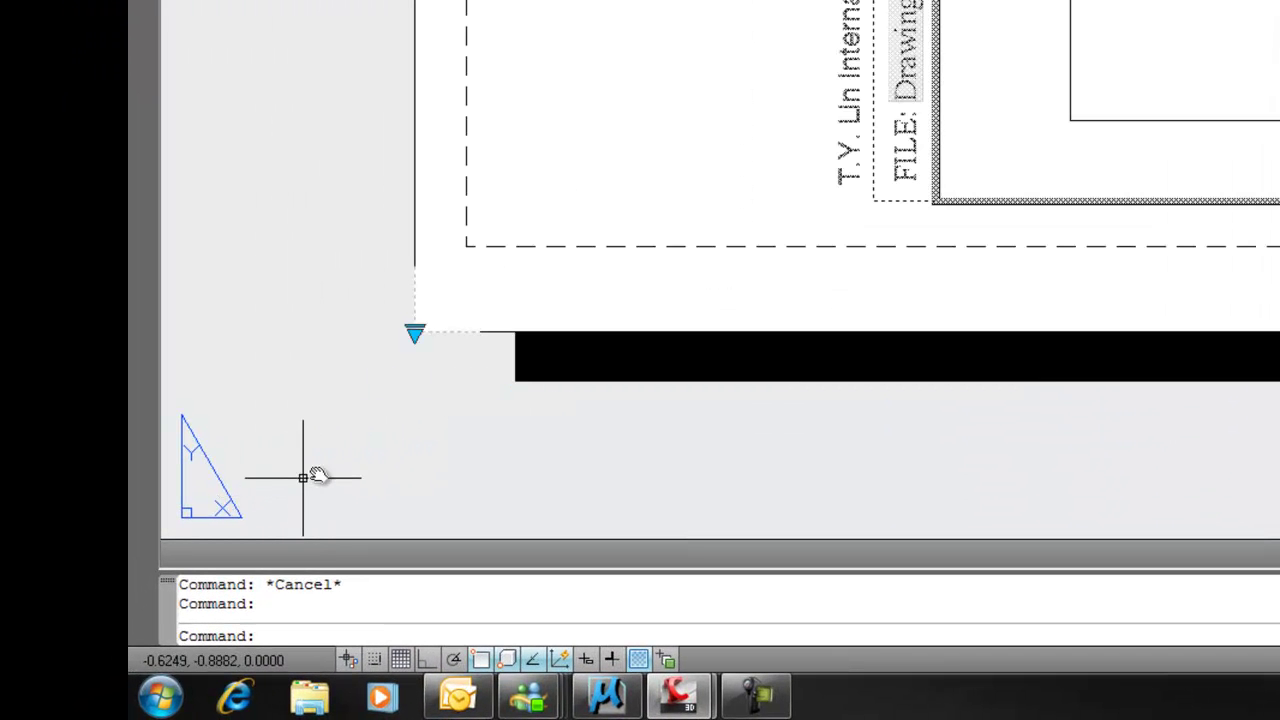
{"action": "left_click", "coordinate": [414, 332]}
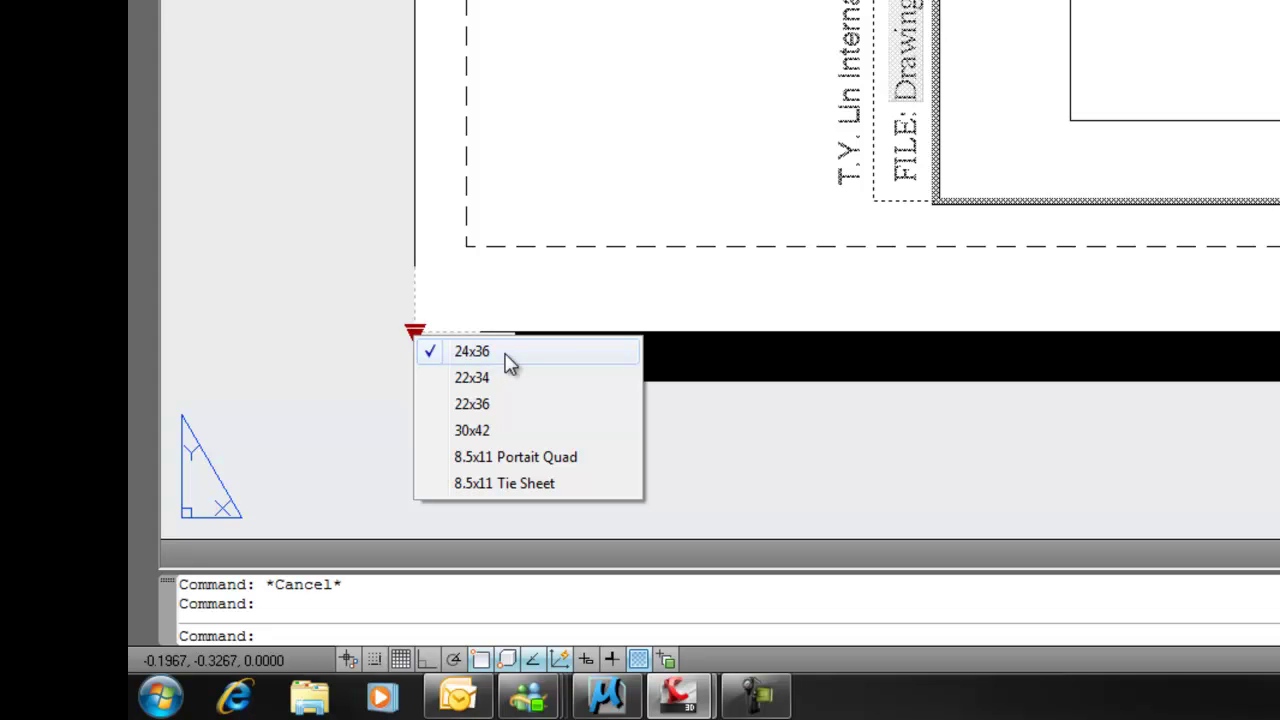
{"action": "left_click", "coordinate": [808, 311]}
{"action": "left_click", "coordinate": [805, 300]}
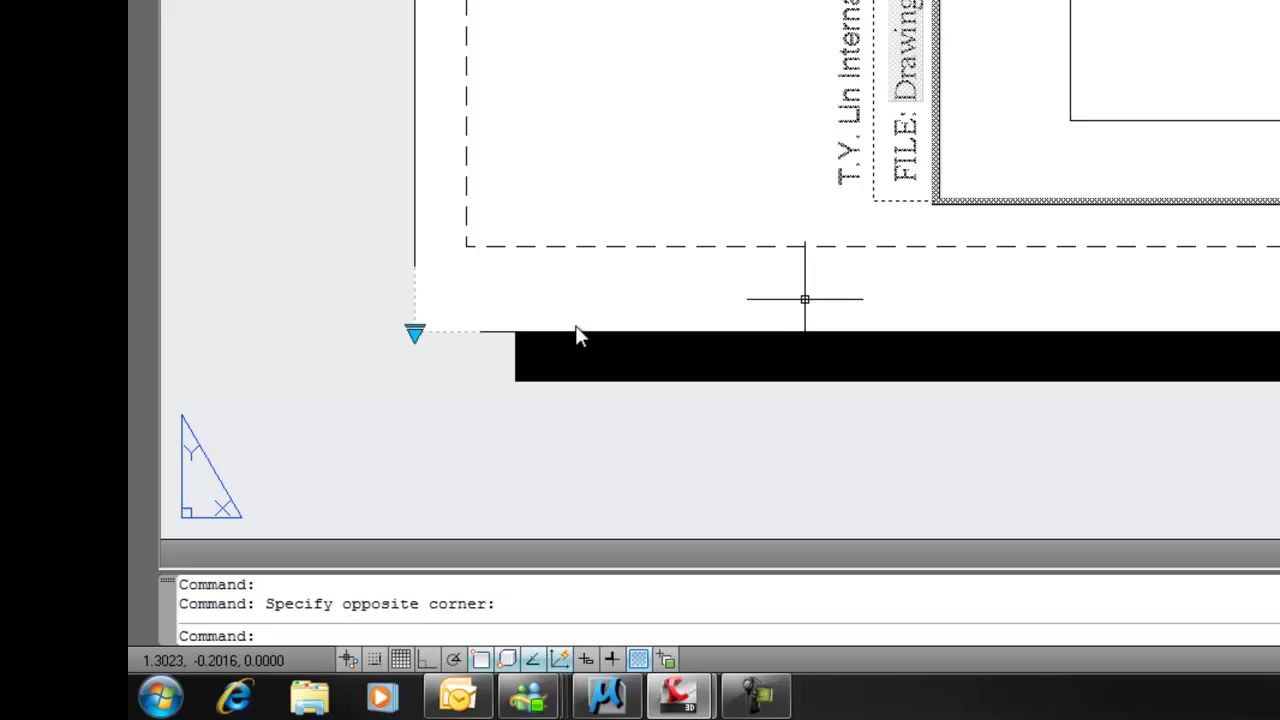
{"action": "scroll", "coordinate": [742, 280], "scroll_direction": "down", "scroll_amount": 6}
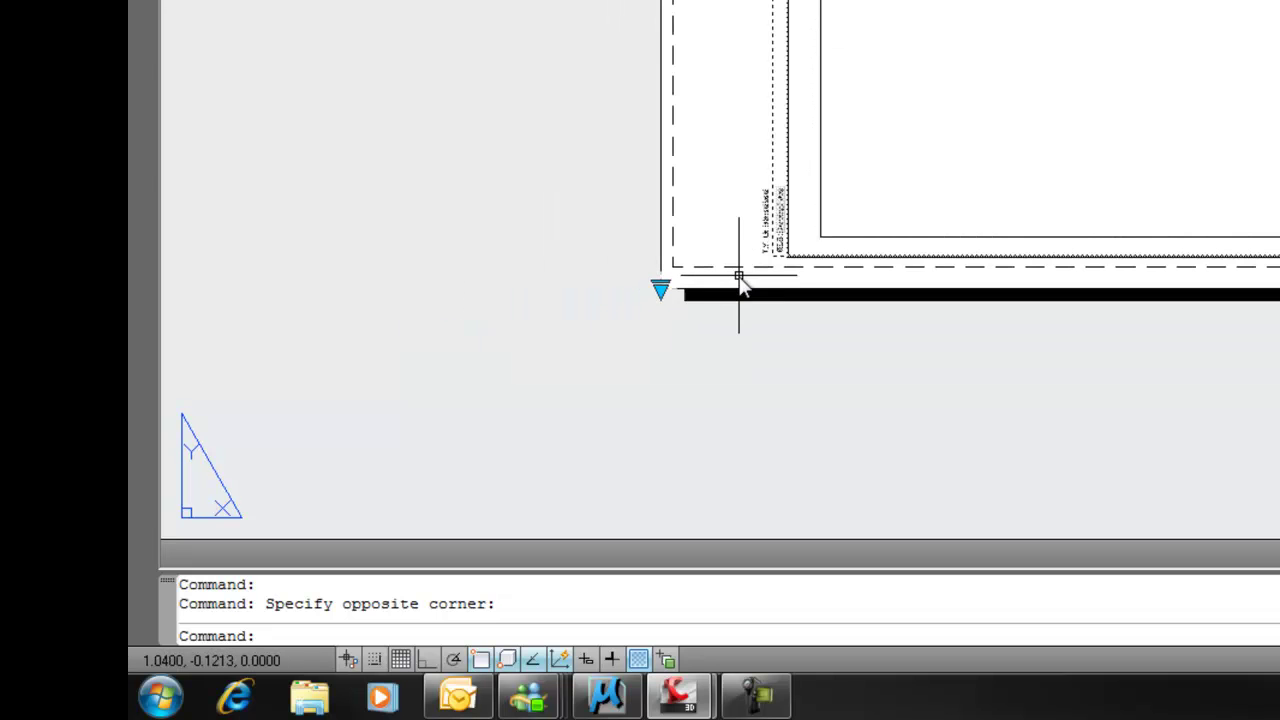
{"action": "scroll", "coordinate": [806, 256], "scroll_direction": "down", "scroll_amount": 3}
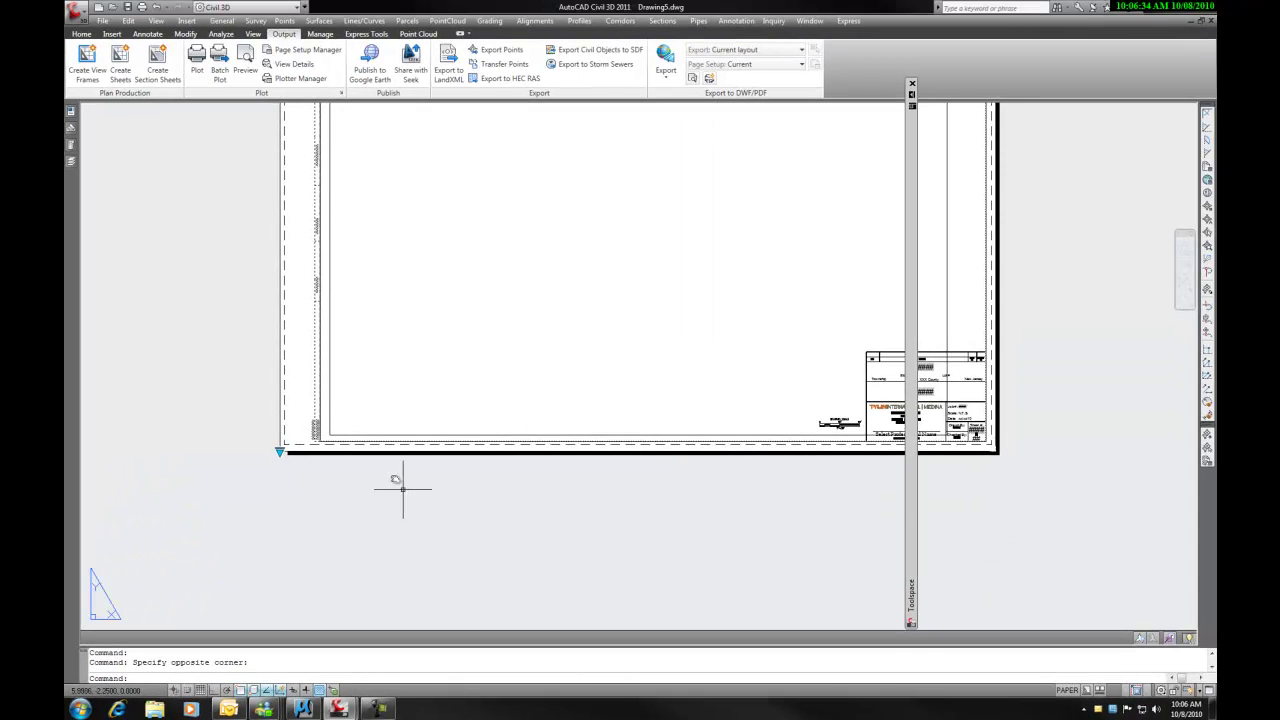
{"action": "middle_click_drag", "start_coordinate": [357, 481], "coordinate": [426, 565]}
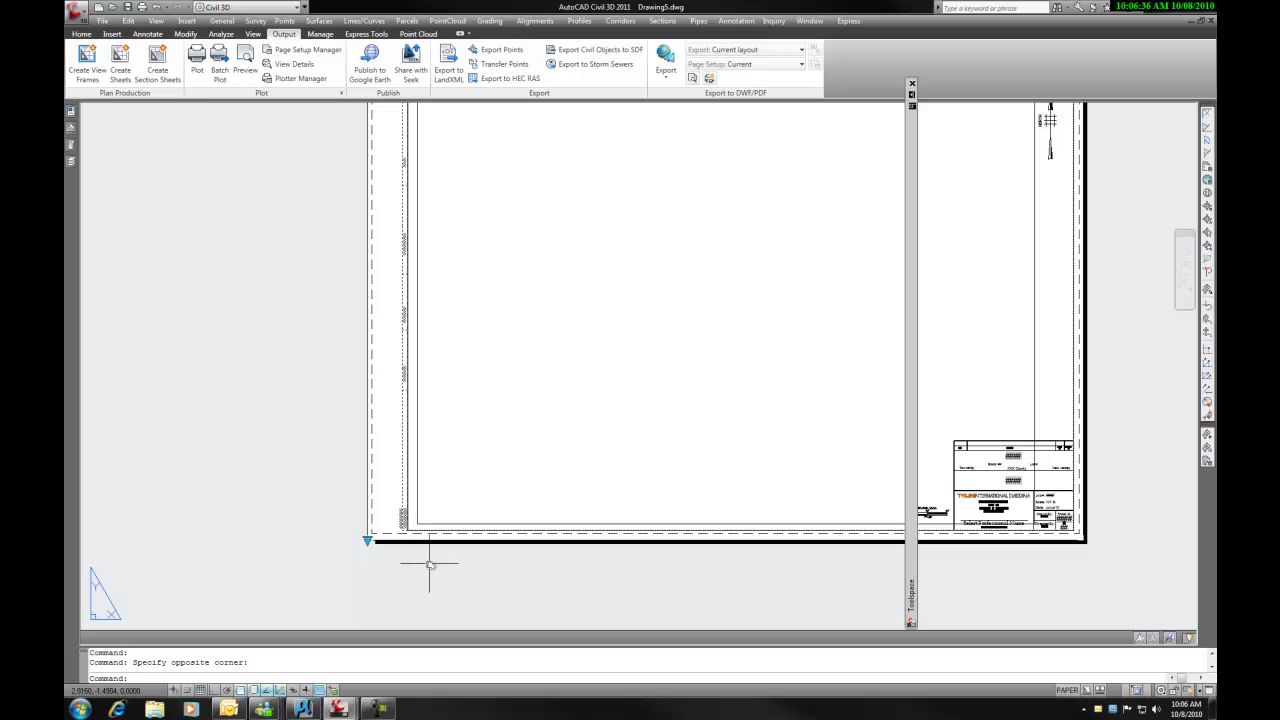
{"action": "key", "text": "Escape"}
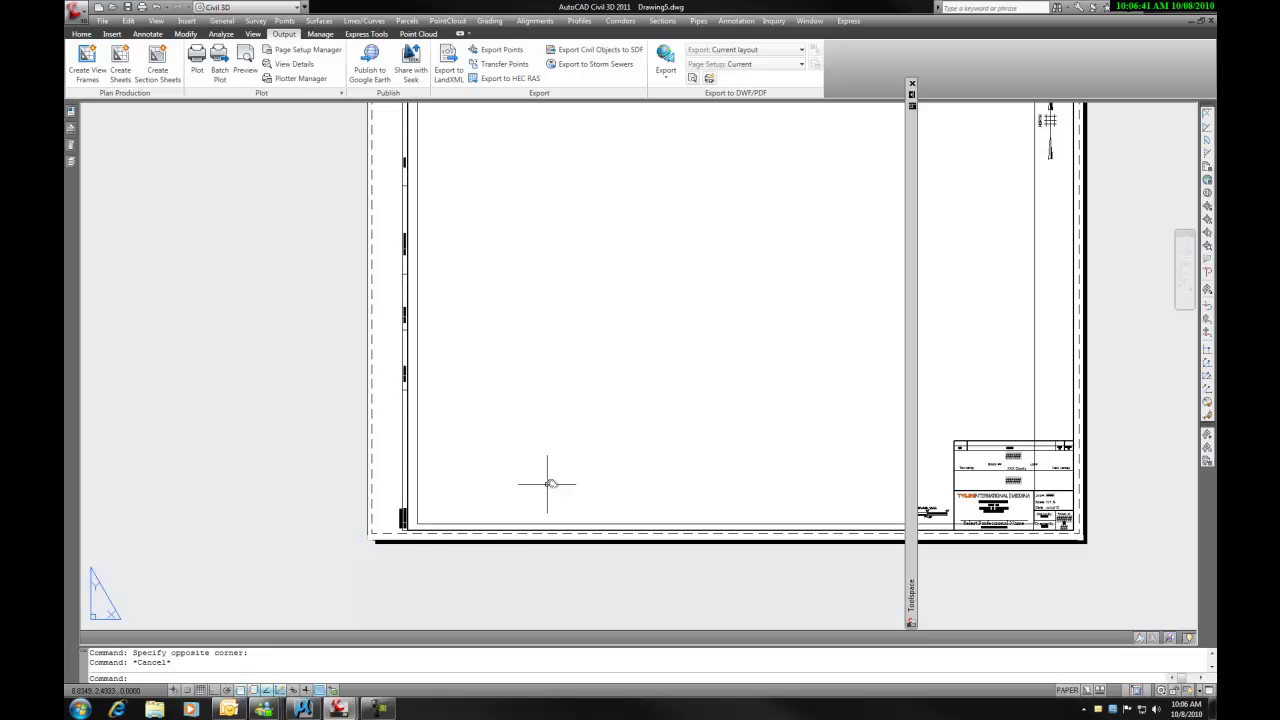
Examine the options of the graphic scale block beside the title block.
{"action": "middle_click_drag", "start_coordinate": [570, 484], "coordinate": [337, 437]}
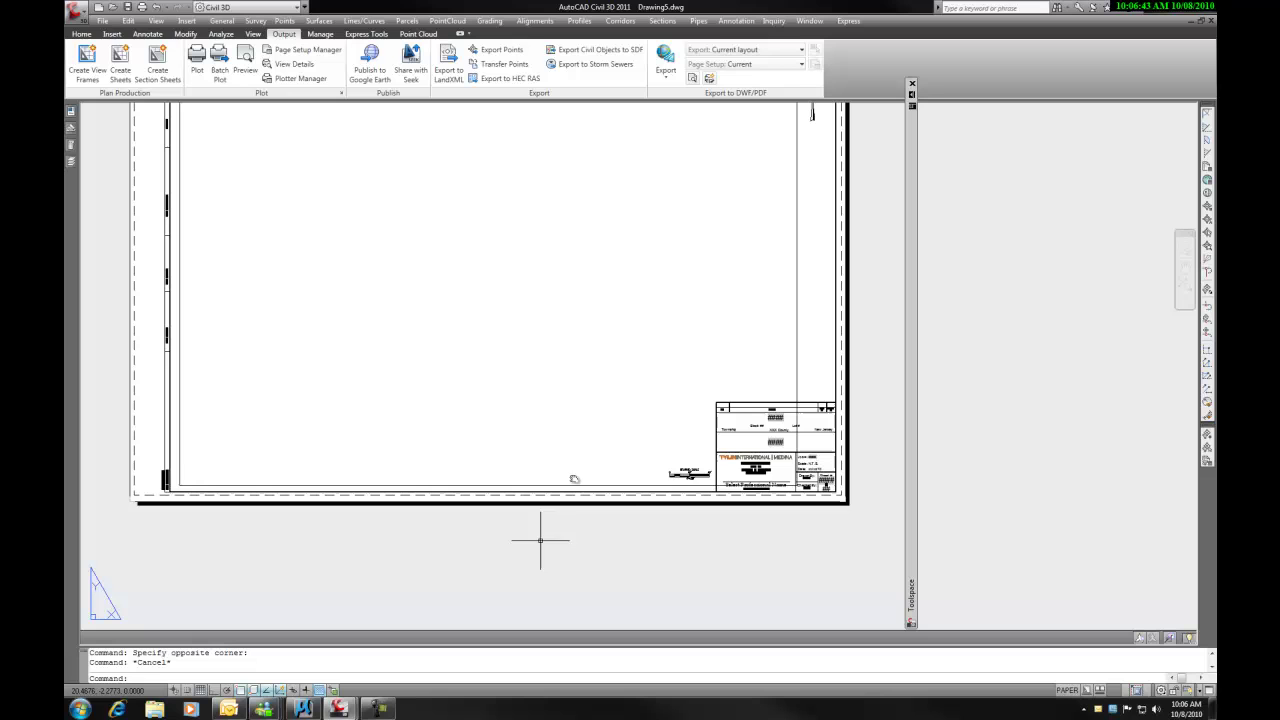
{"action": "scroll", "coordinate": [700, 487], "scroll_direction": "up", "scroll_amount": 5}
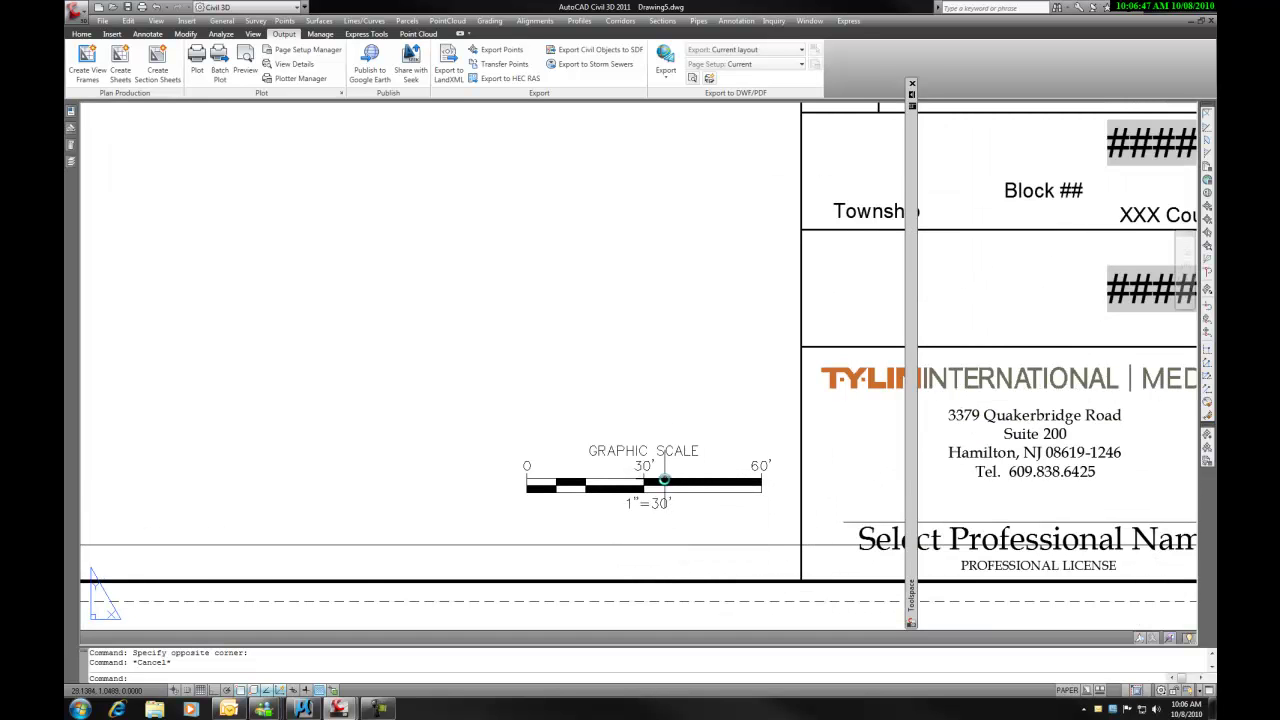
{"action": "left_click", "coordinate": [661, 477]}
{"action": "left_click", "coordinate": [651, 491]}
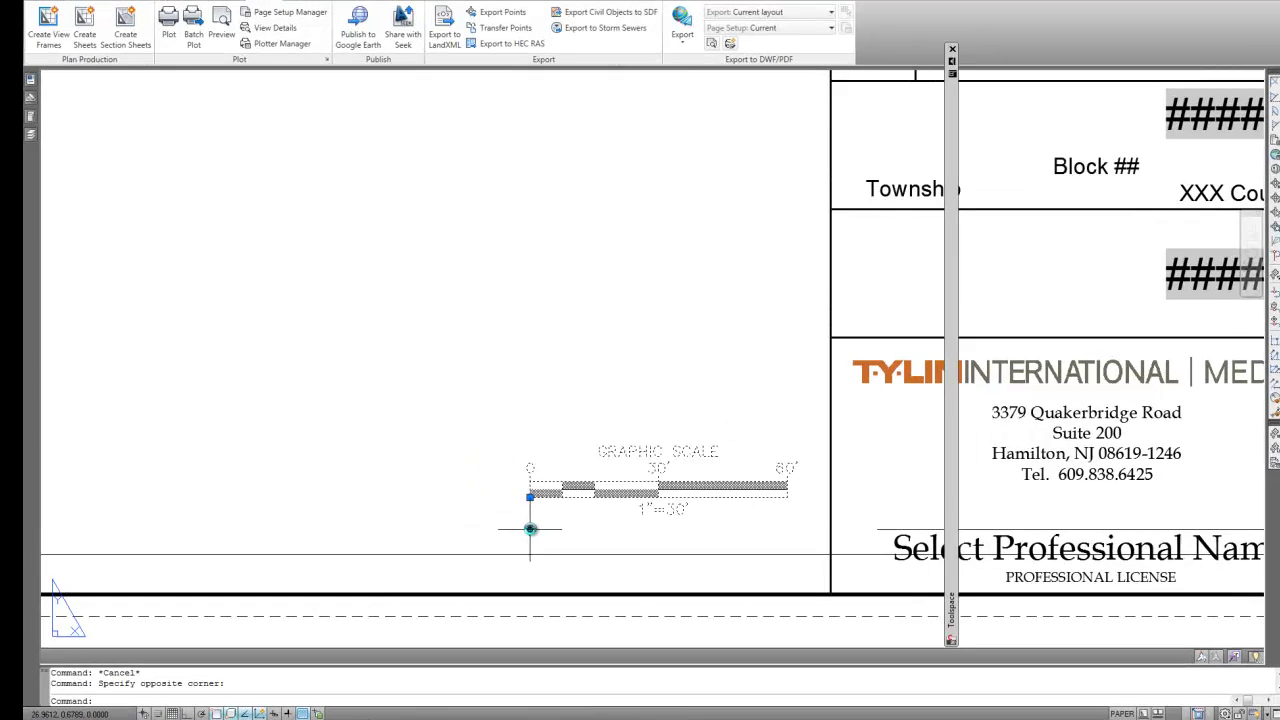
{"action": "left_click", "coordinate": [530, 523]}
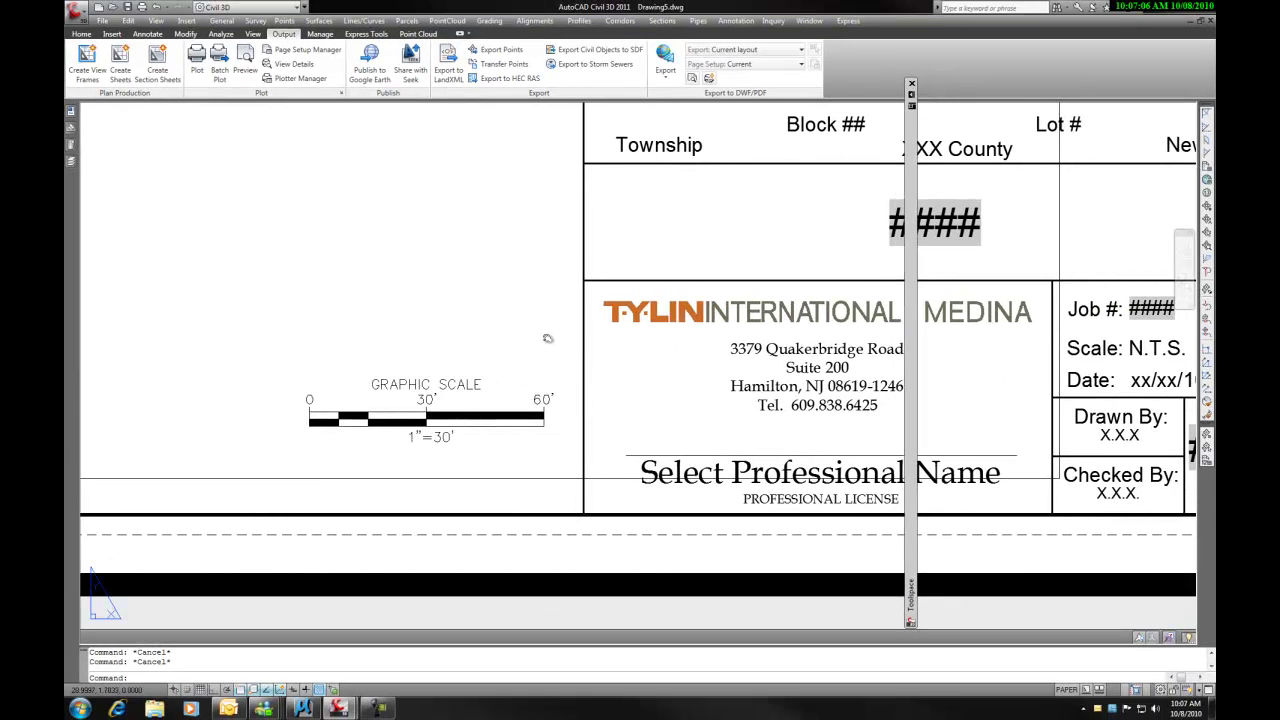
Try the Hackettstown, NJ office address in the title block and settle on the Newark, NJ office.
{"action": "middle_click_drag", "start_coordinate": [545, 327], "coordinate": [437, 369]}
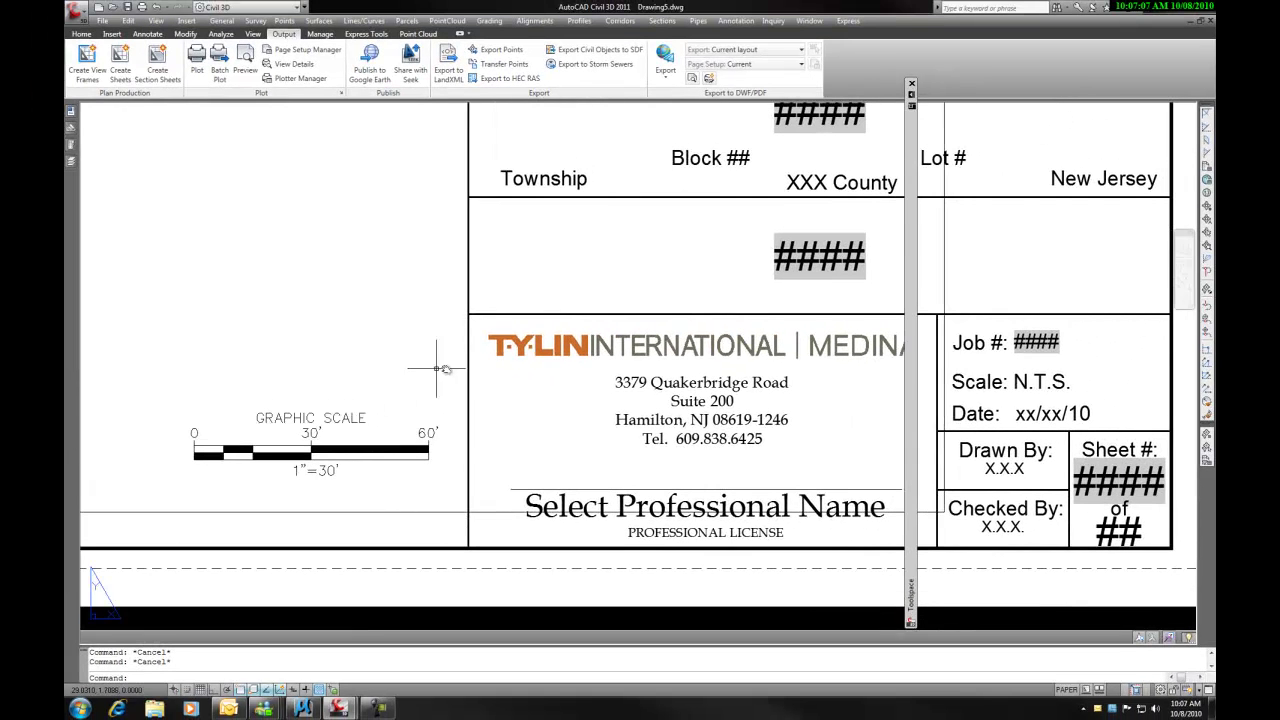
{"action": "scroll", "coordinate": [530, 345], "scroll_direction": "down", "scroll_amount": 3}
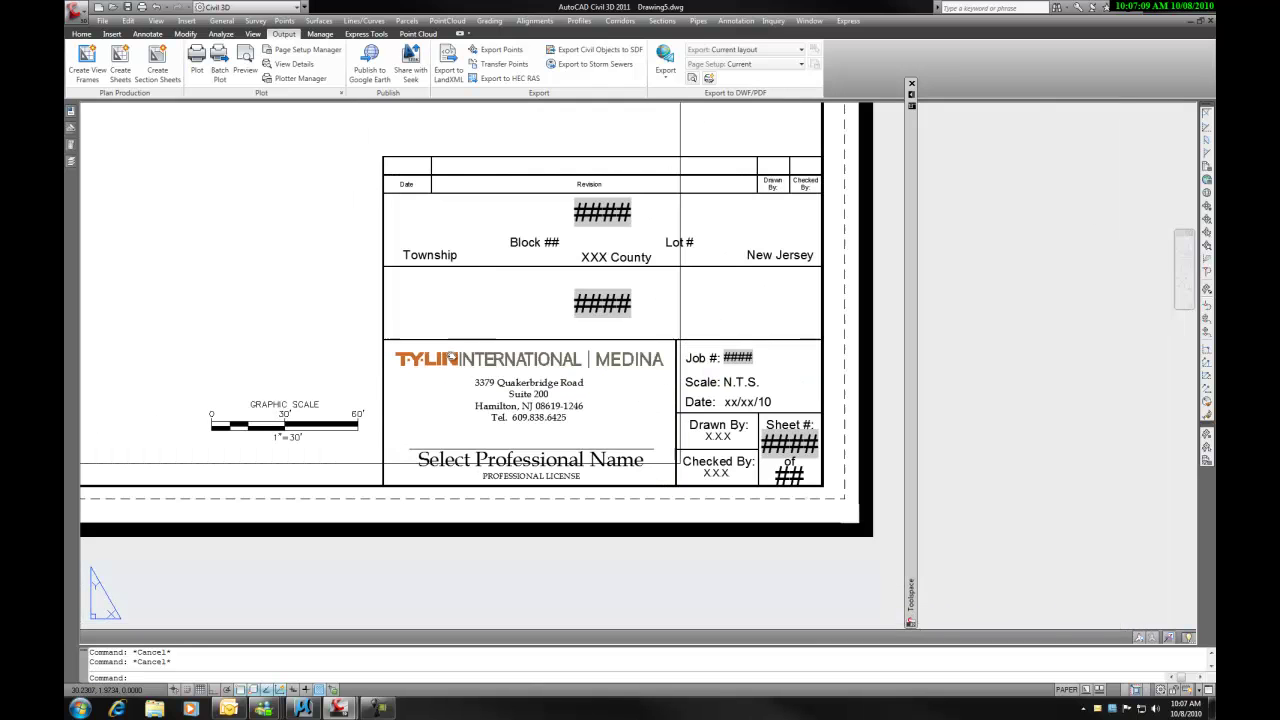
{"action": "left_click", "coordinate": [476, 340]}
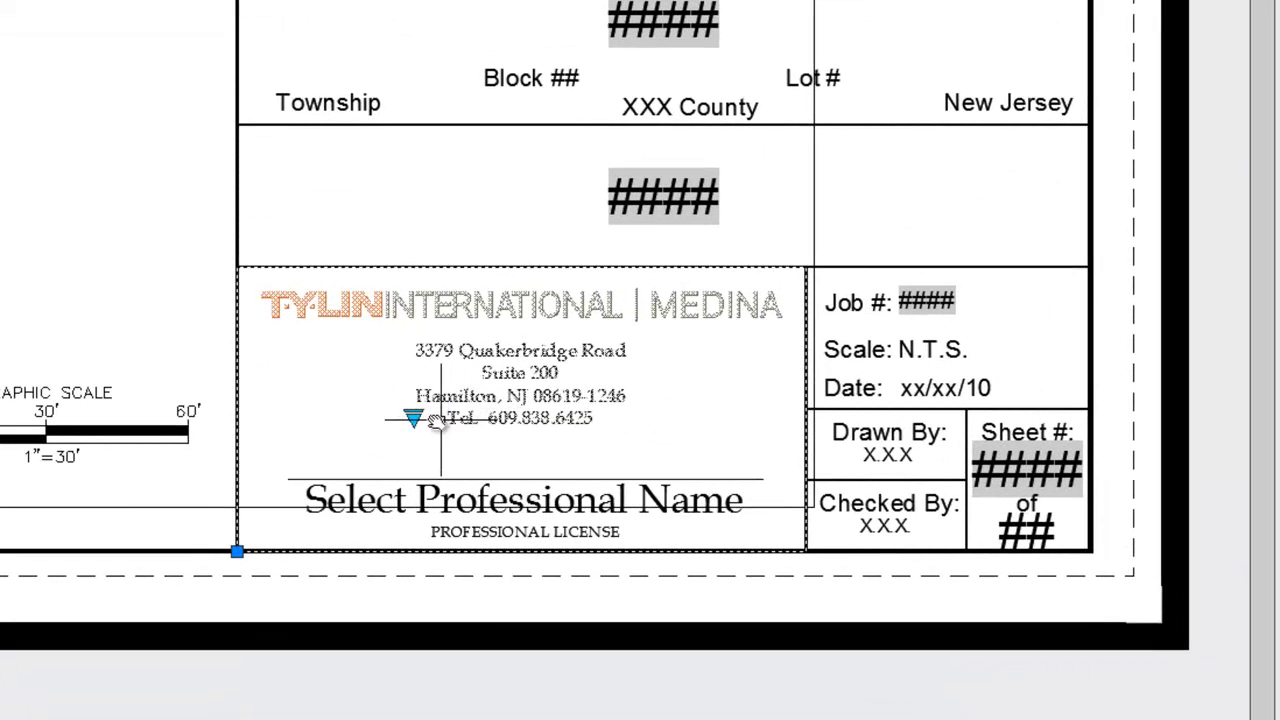
{"action": "left_click", "coordinate": [413, 416]}
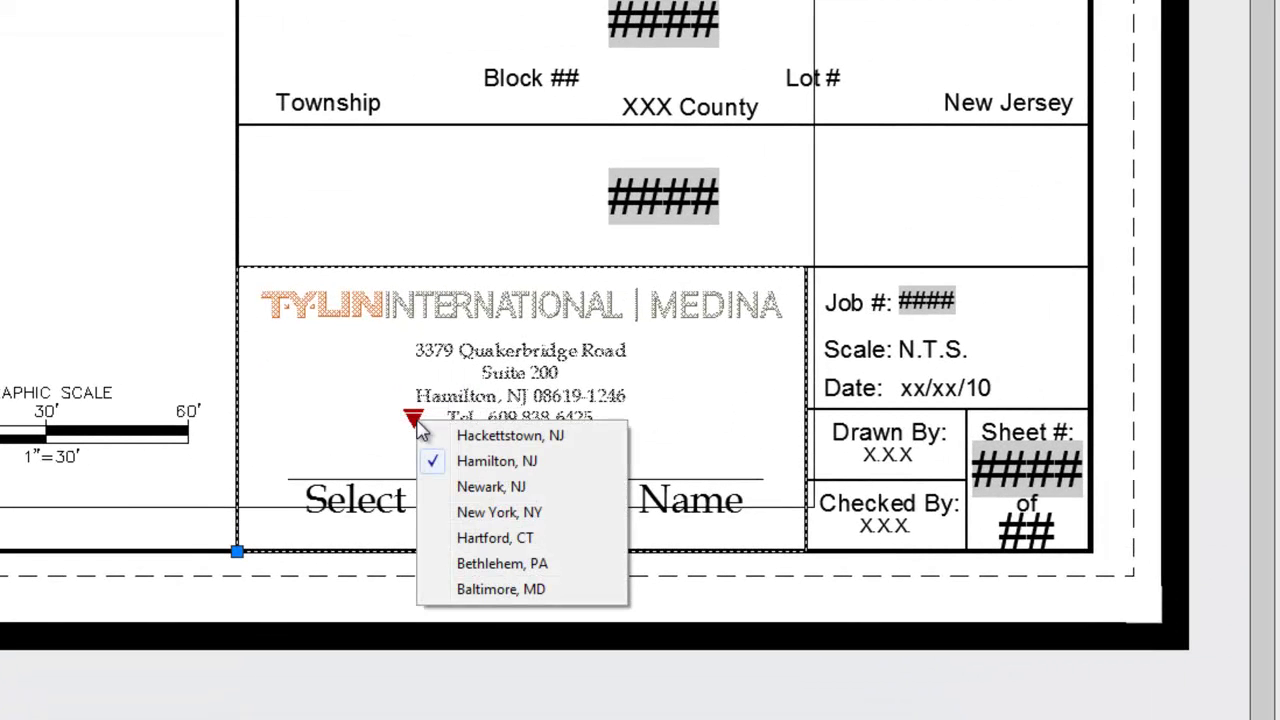
{"action": "left_click", "coordinate": [497, 436]}
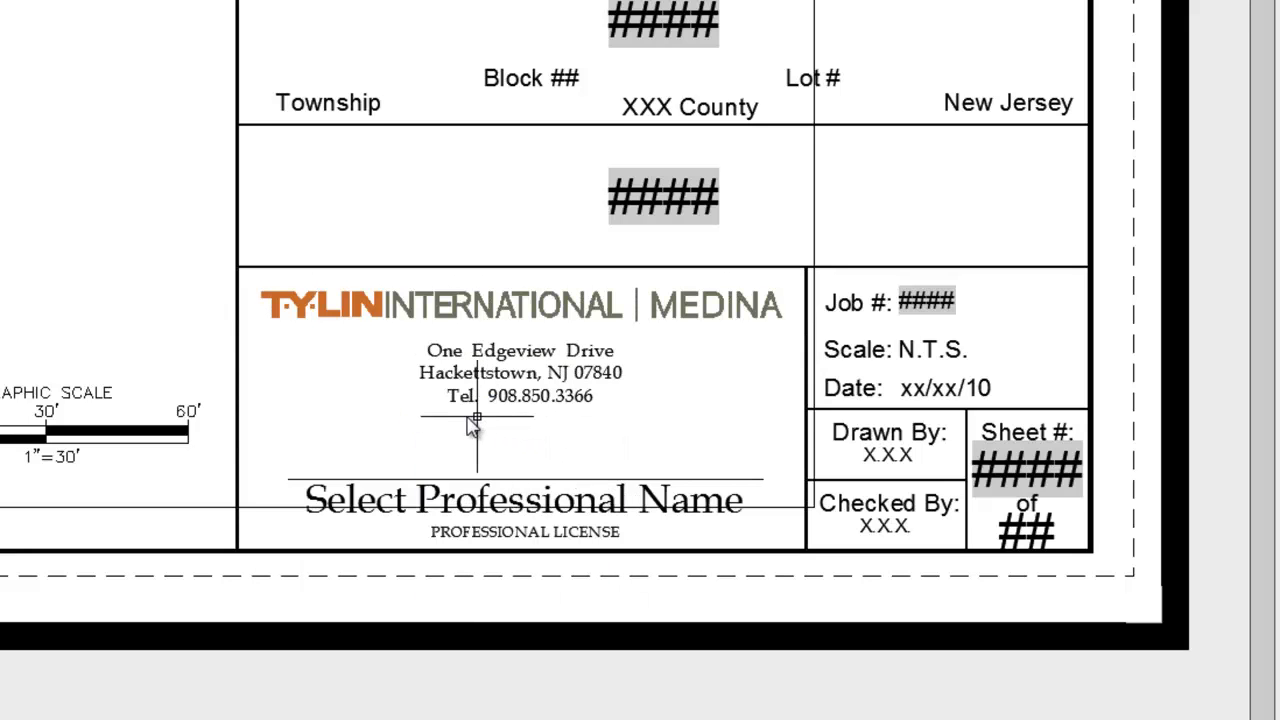
{"action": "left_click", "coordinate": [414, 420]}
{"action": "left_click", "coordinate": [462, 488]}
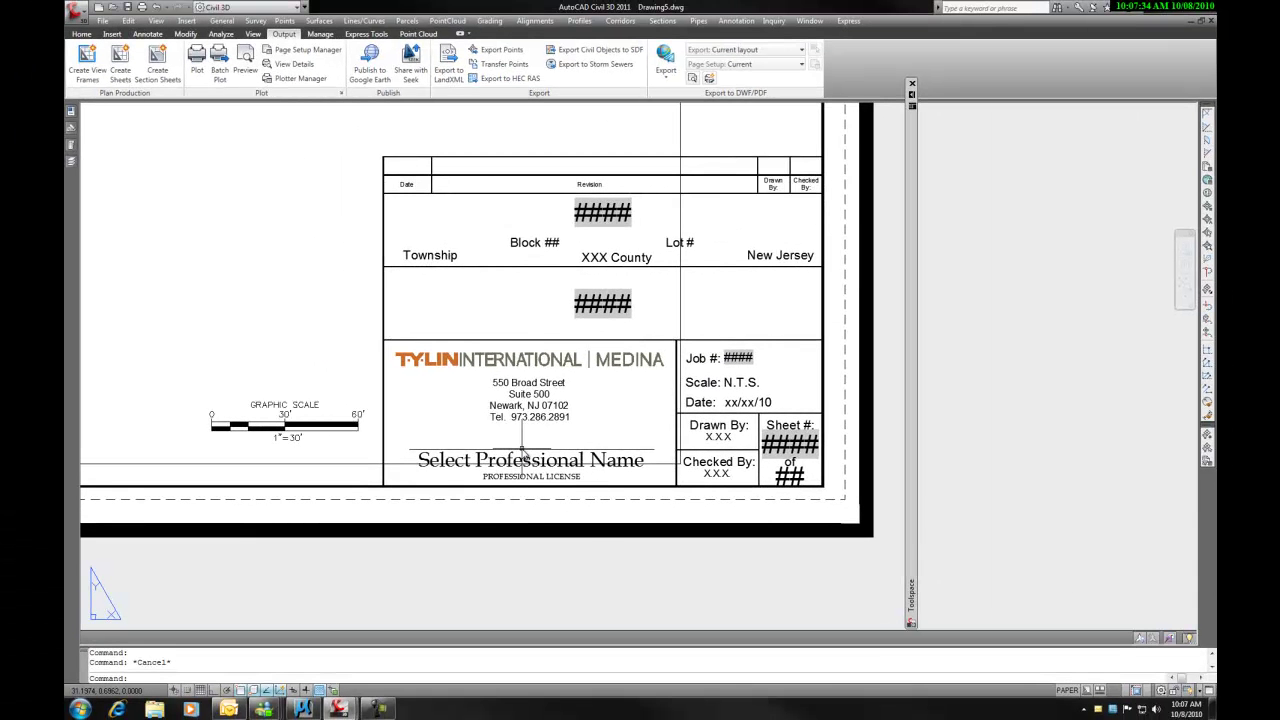
Set the professional's name in the title block to the land surveyor's CT PLS entry.
{"action": "left_click", "coordinate": [514, 487]}
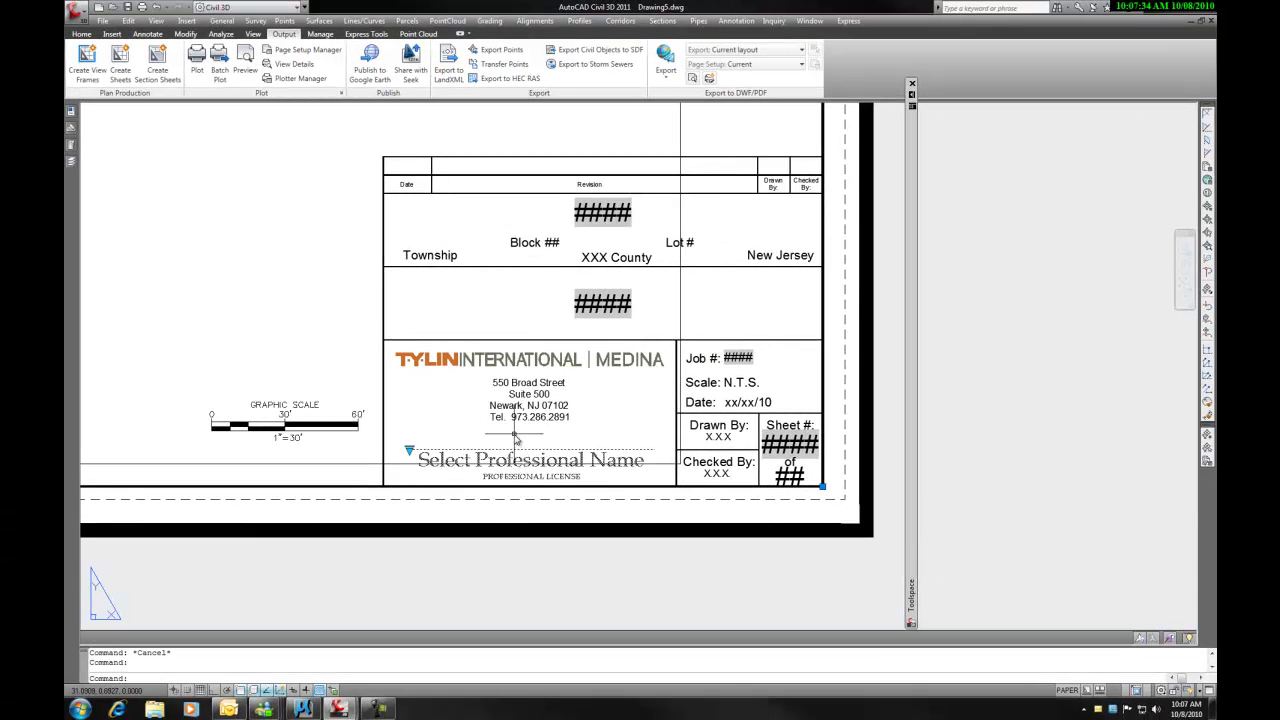
{"action": "left_click", "coordinate": [409, 451]}
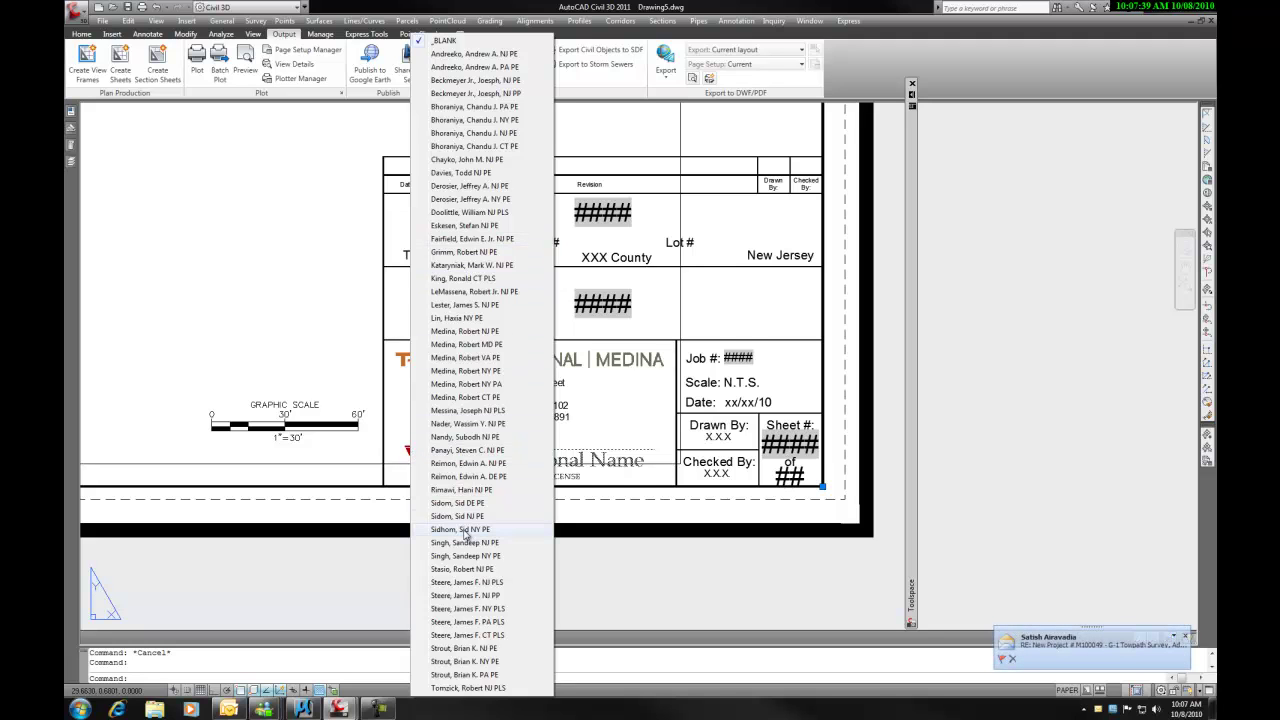
{"action": "left_click", "coordinate": [466, 636]}
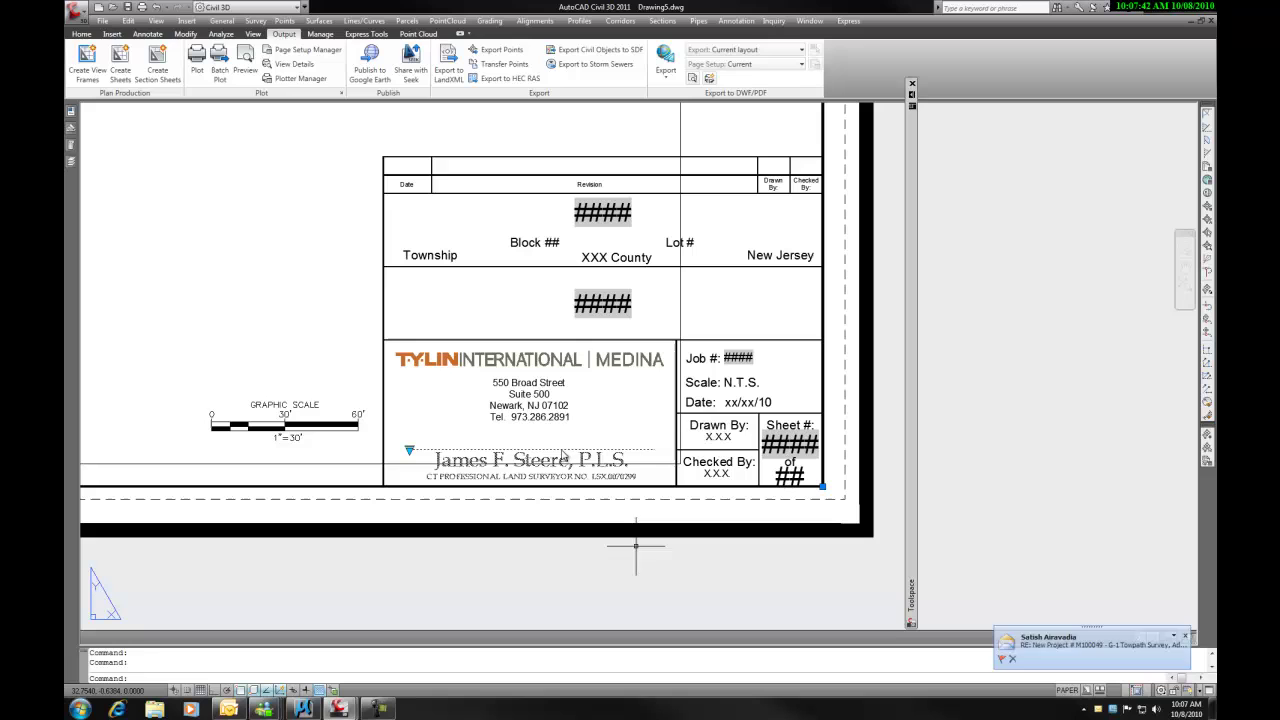
{"action": "key", "text": "Escape"}
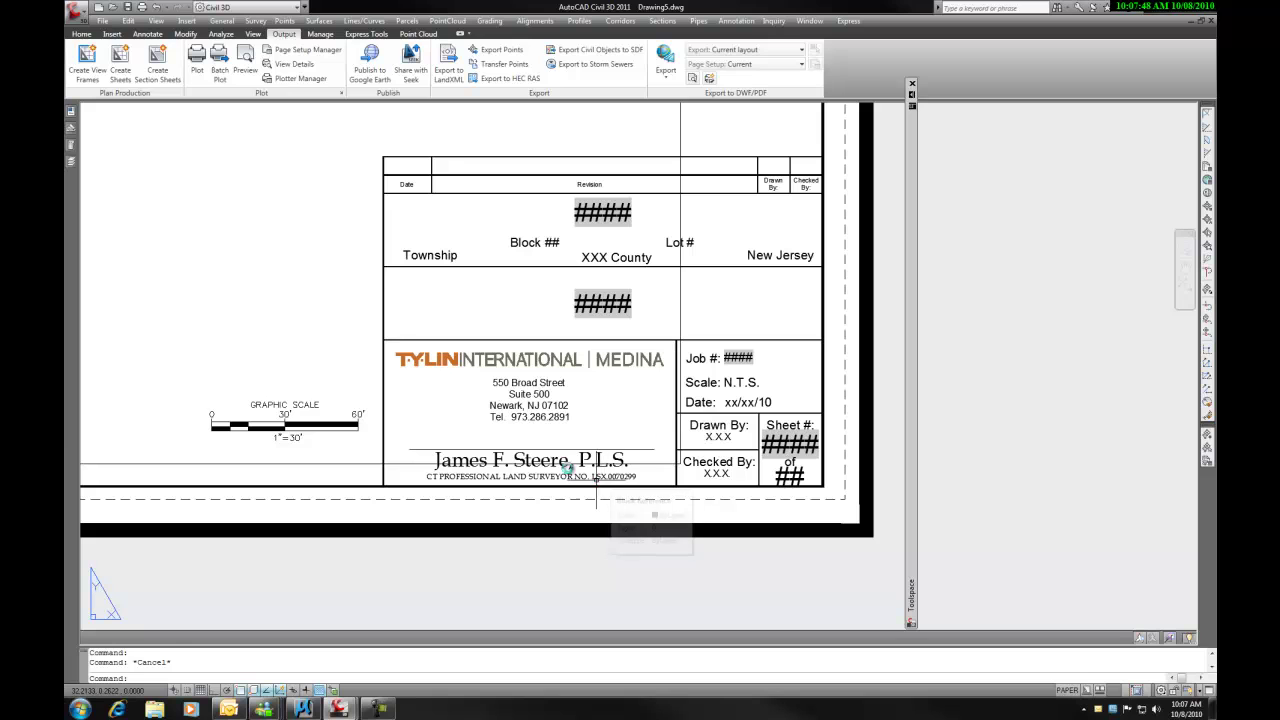
{"action": "left_click", "coordinate": [540, 459]}
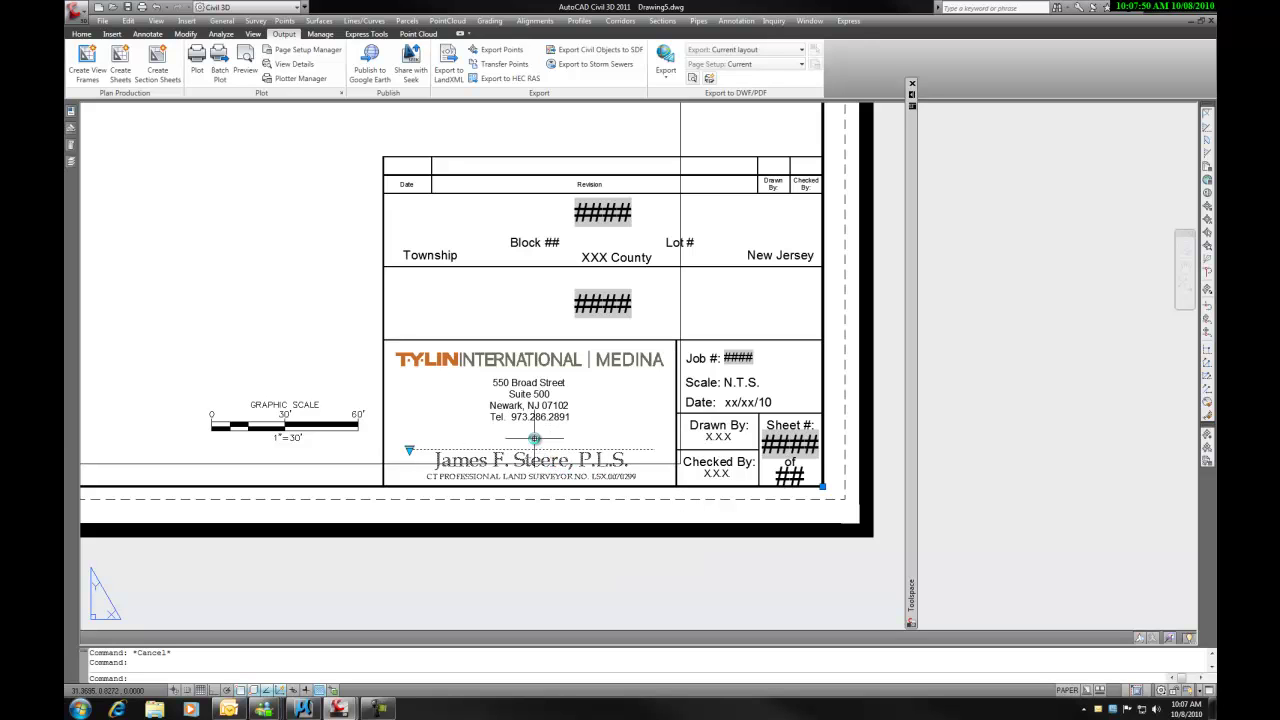
{"action": "key", "text": "Escape"}
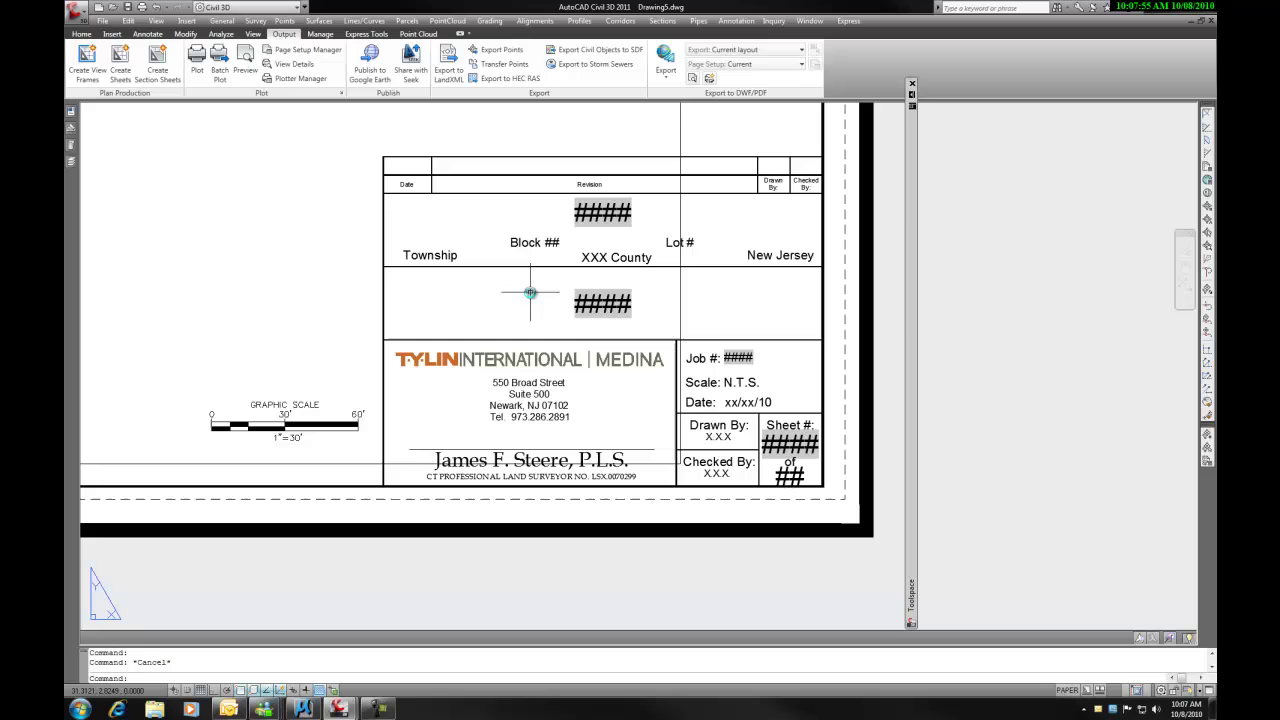
Set the title block to the W/ Discipline Designation version.
{"action": "left_click", "coordinate": [526, 267]}
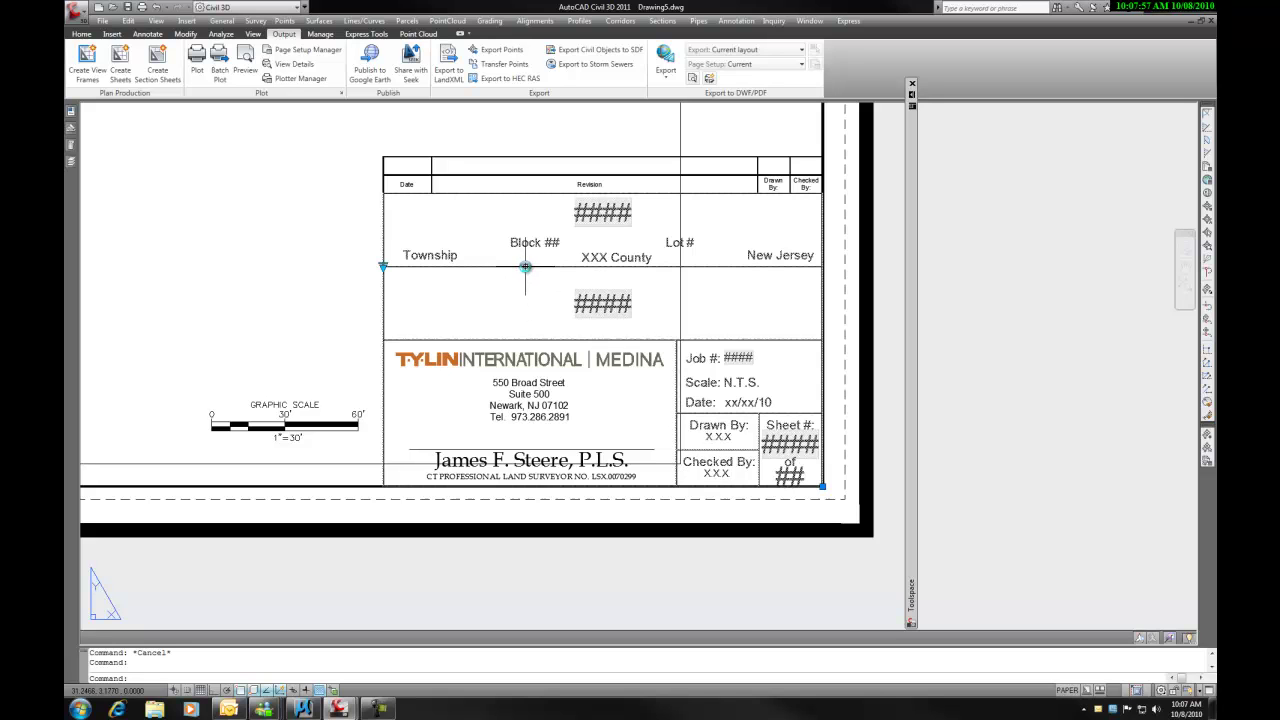
{"action": "left_click", "coordinate": [382, 266]}
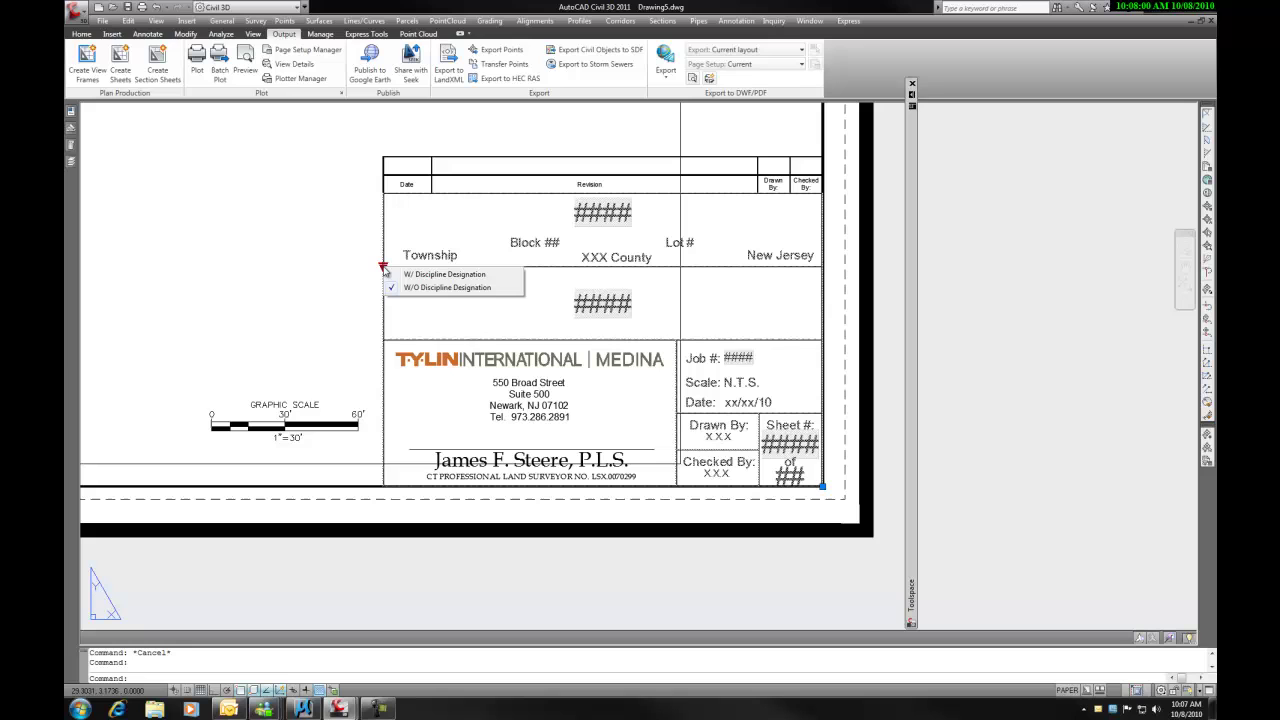
{"action": "left_click", "coordinate": [440, 275]}
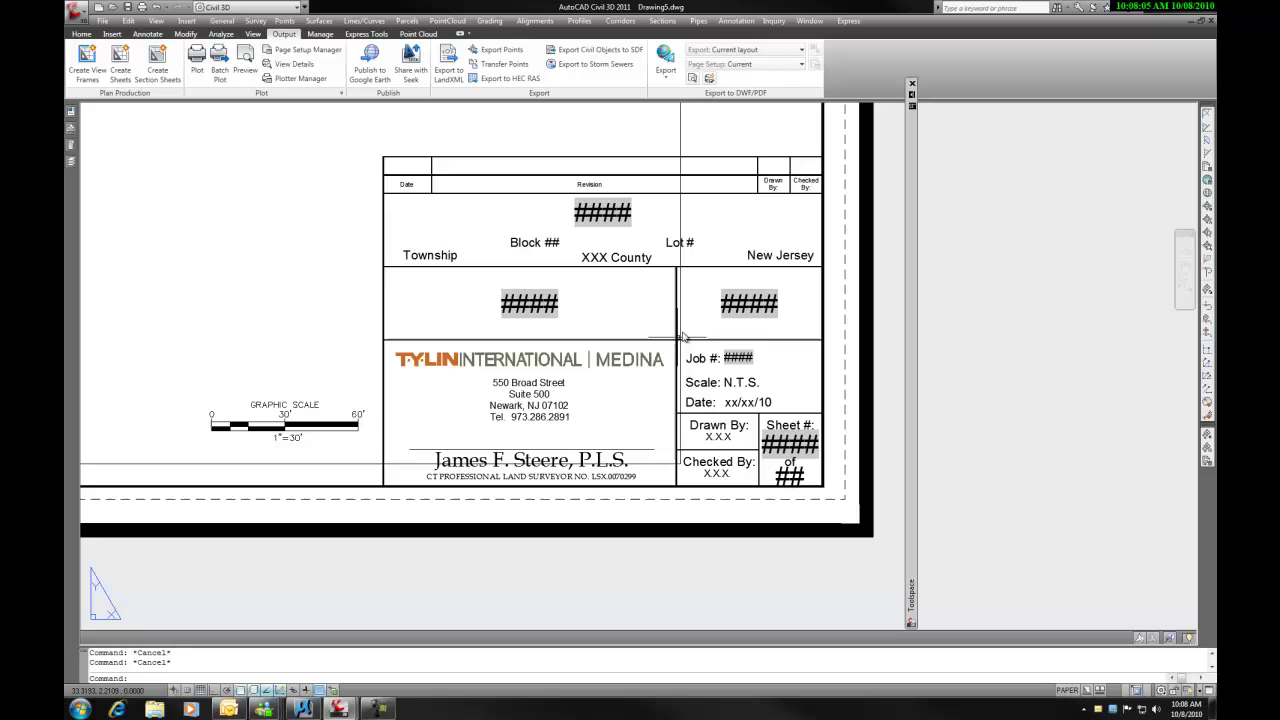
{"action": "key", "text": "Escape"}
{"action": "key", "text": "Escape"}
Stretch the revision table above the title block upward to eight blank rows.
{"action": "mouse_move", "coordinate": [664, 335]}
{"action": "middle_mouse_down"}
{"action": "mouse_move", "coordinate": [620, 385]}
{"action": "mouse_move", "coordinate": [584, 376]}
{"action": "middle_mouse_up"}
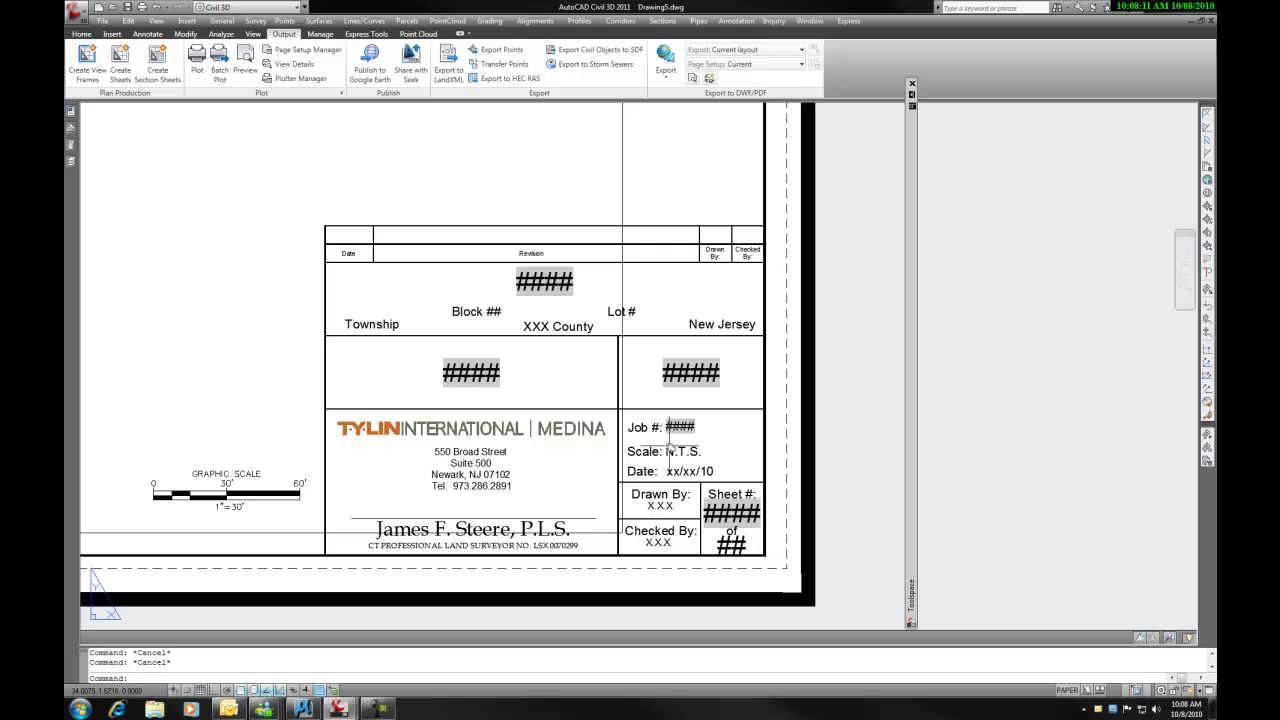
{"action": "middle_click_drag", "start_coordinate": [450, 337], "coordinate": [543, 411]}
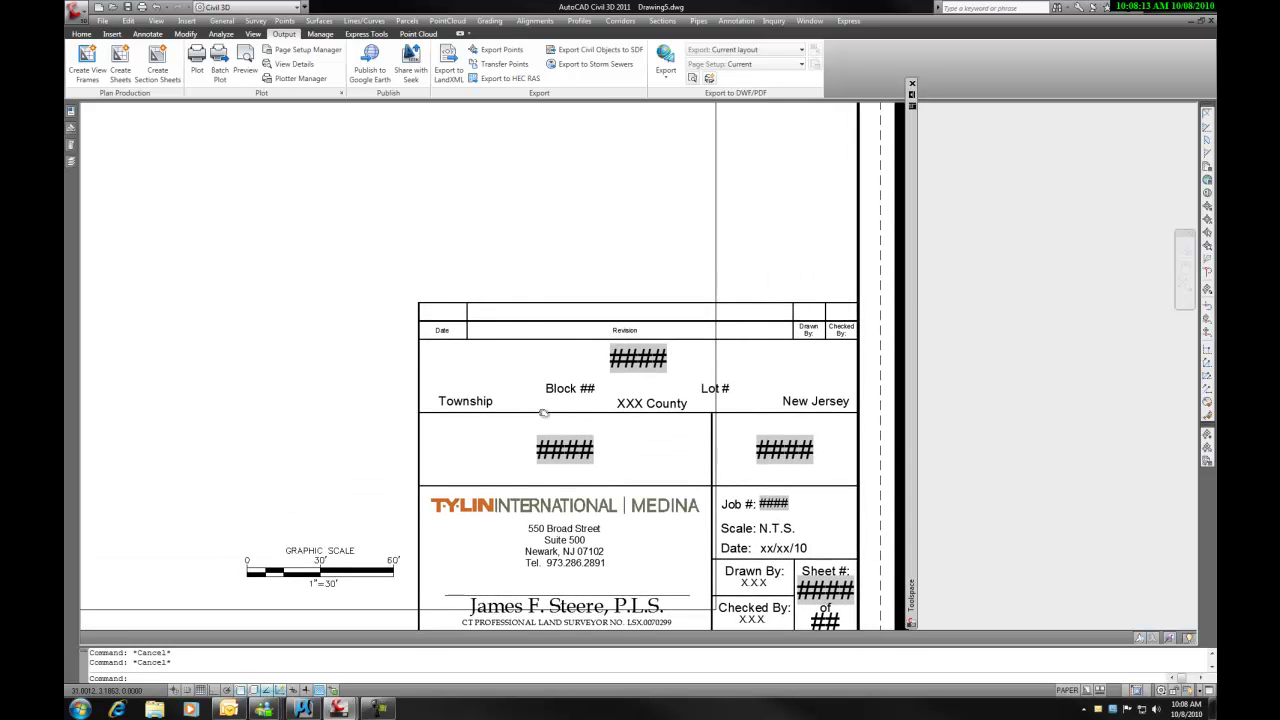
{"action": "middle_click_drag", "start_coordinate": [506, 371], "coordinate": [526, 412]}
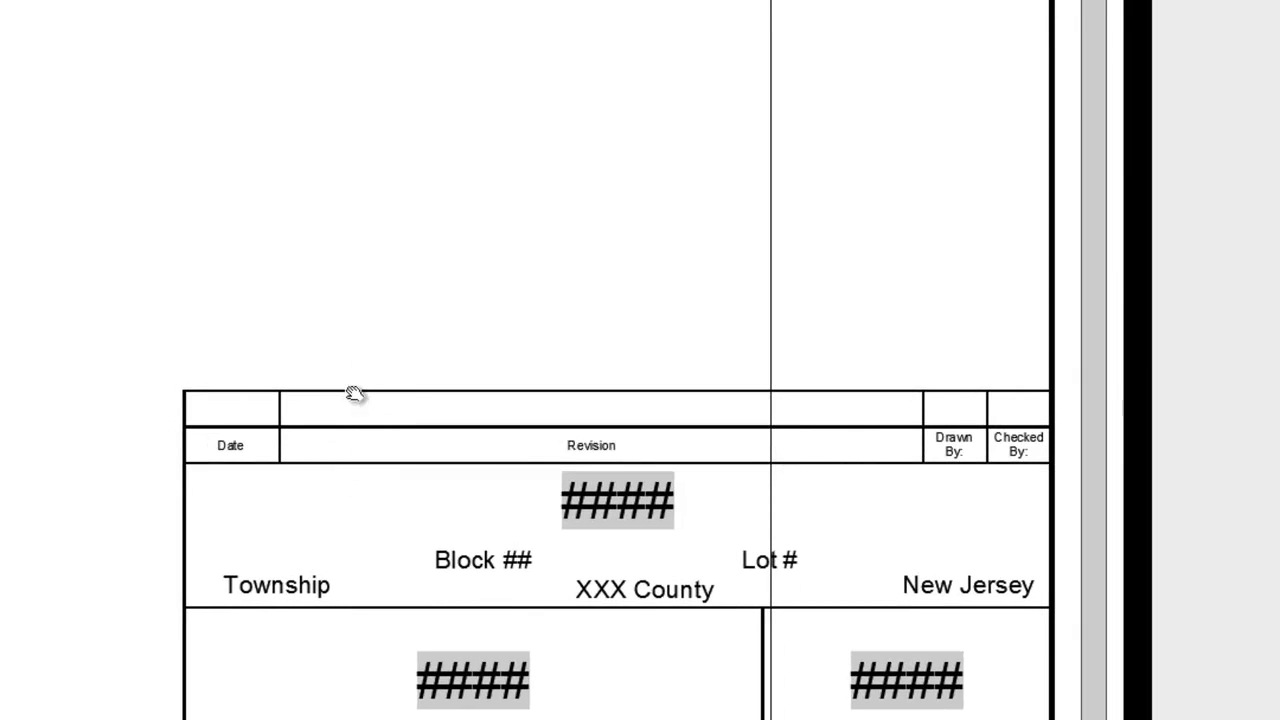
{"action": "left_click", "coordinate": [355, 393]}
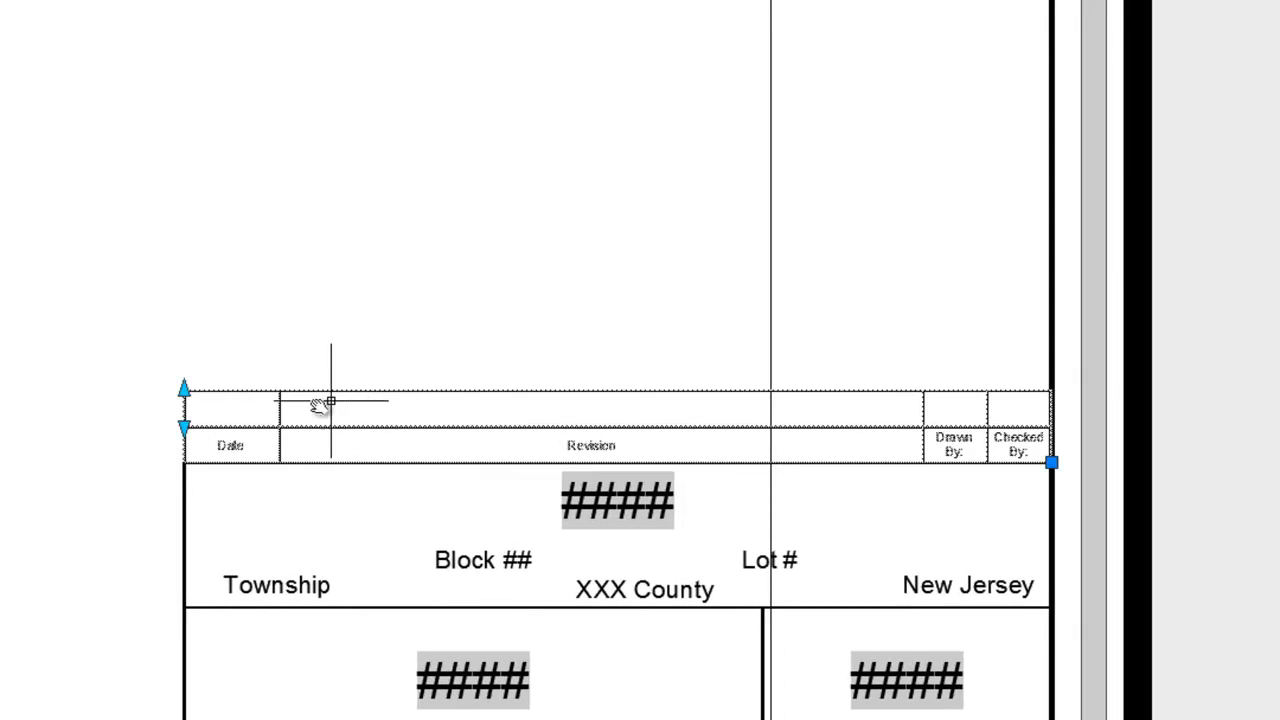
{"action": "left_click", "coordinate": [185, 387]}
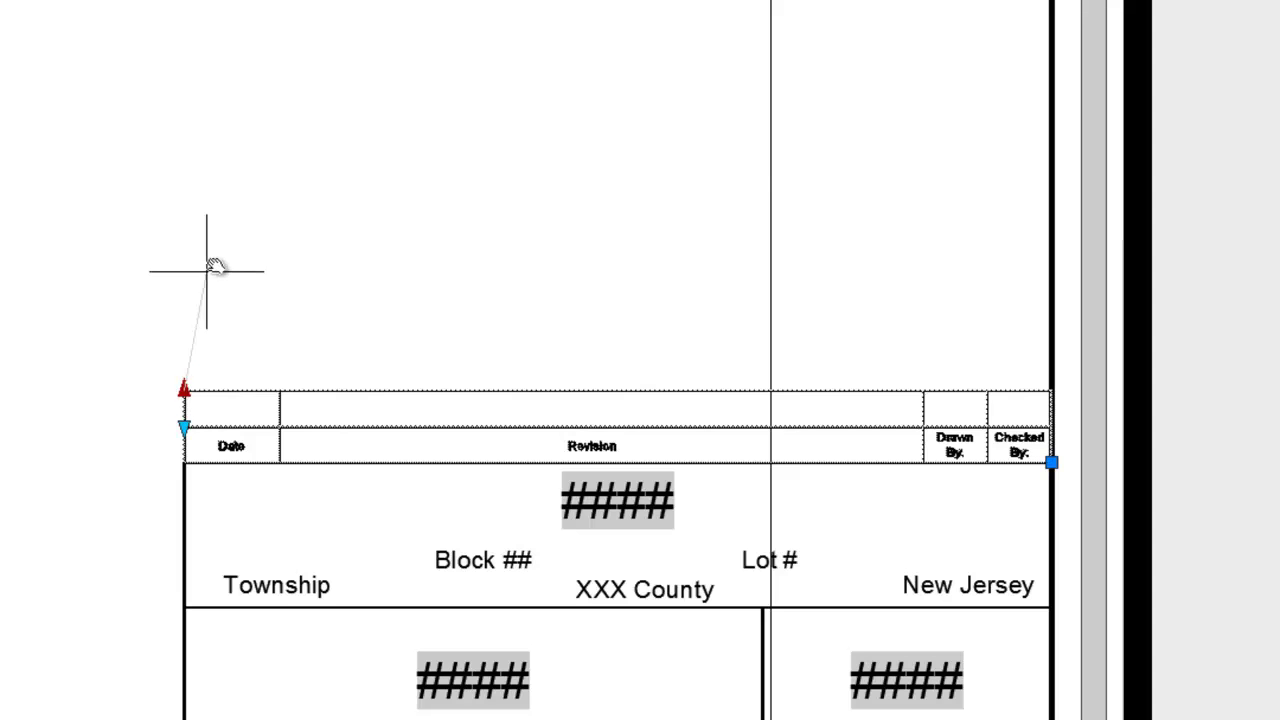
{"action": "left_click", "coordinate": [222, 124]}
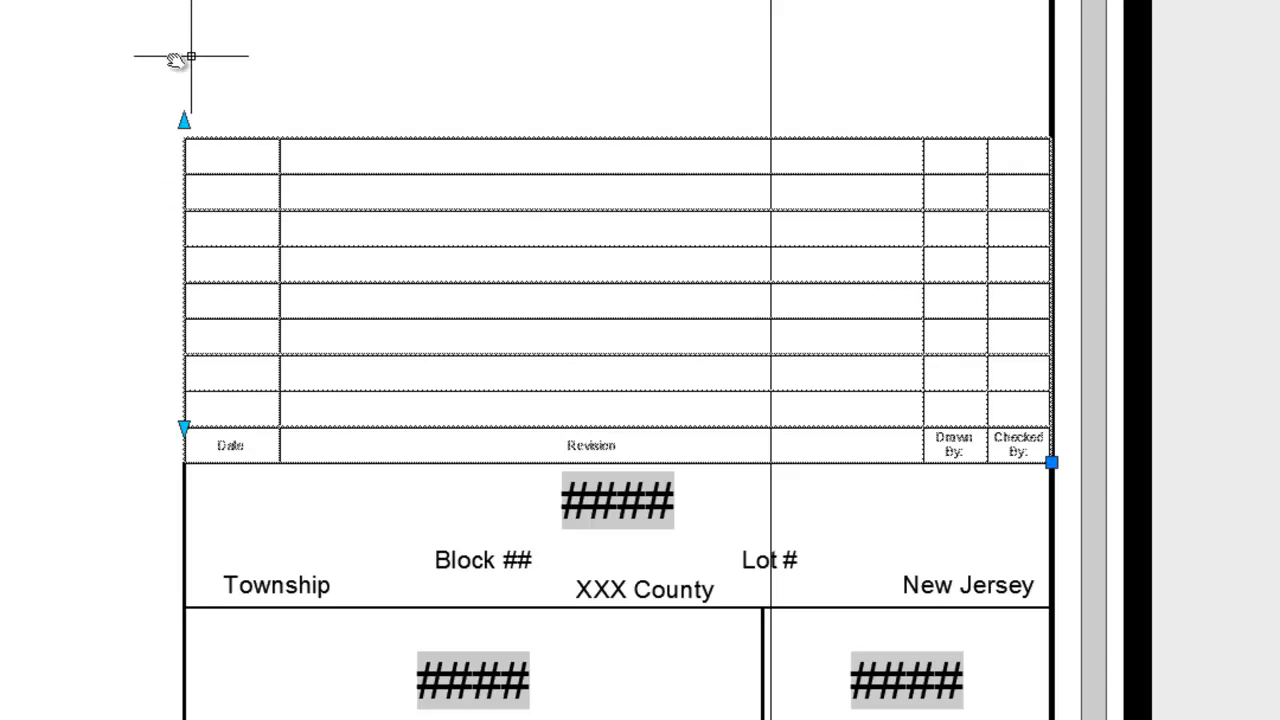
Shorten the revision table to two blank rows above its heading row.
{"action": "middle_click_drag", "start_coordinate": [190, 57], "coordinate": [199, 330]}
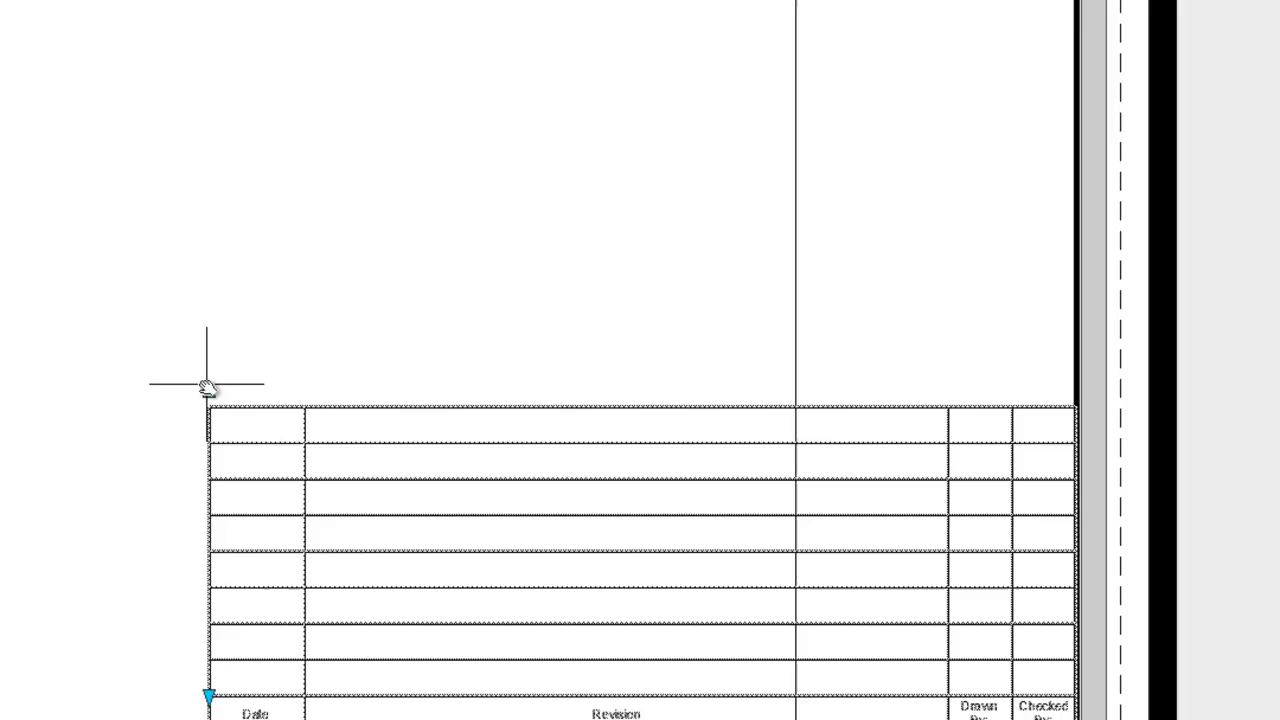
{"action": "left_click", "coordinate": [208, 382]}
{"action": "left_click", "coordinate": [199, 593]}
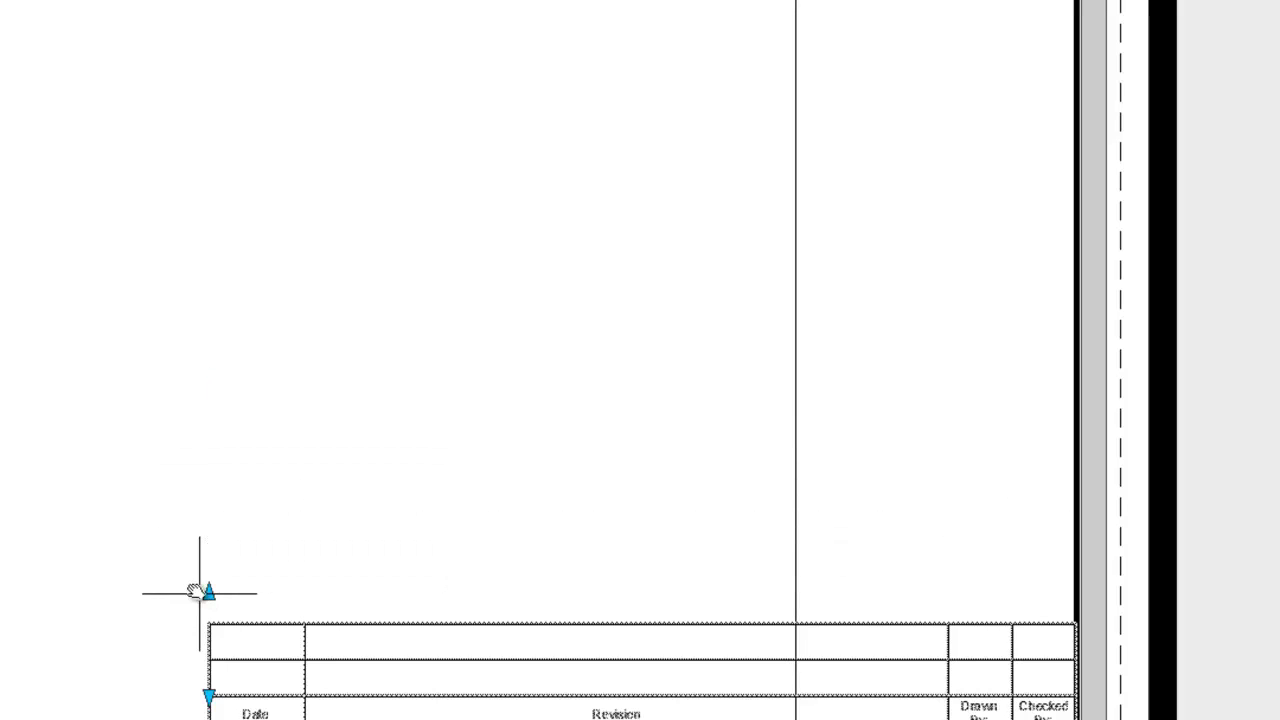
{"action": "key", "text": "Escape"}
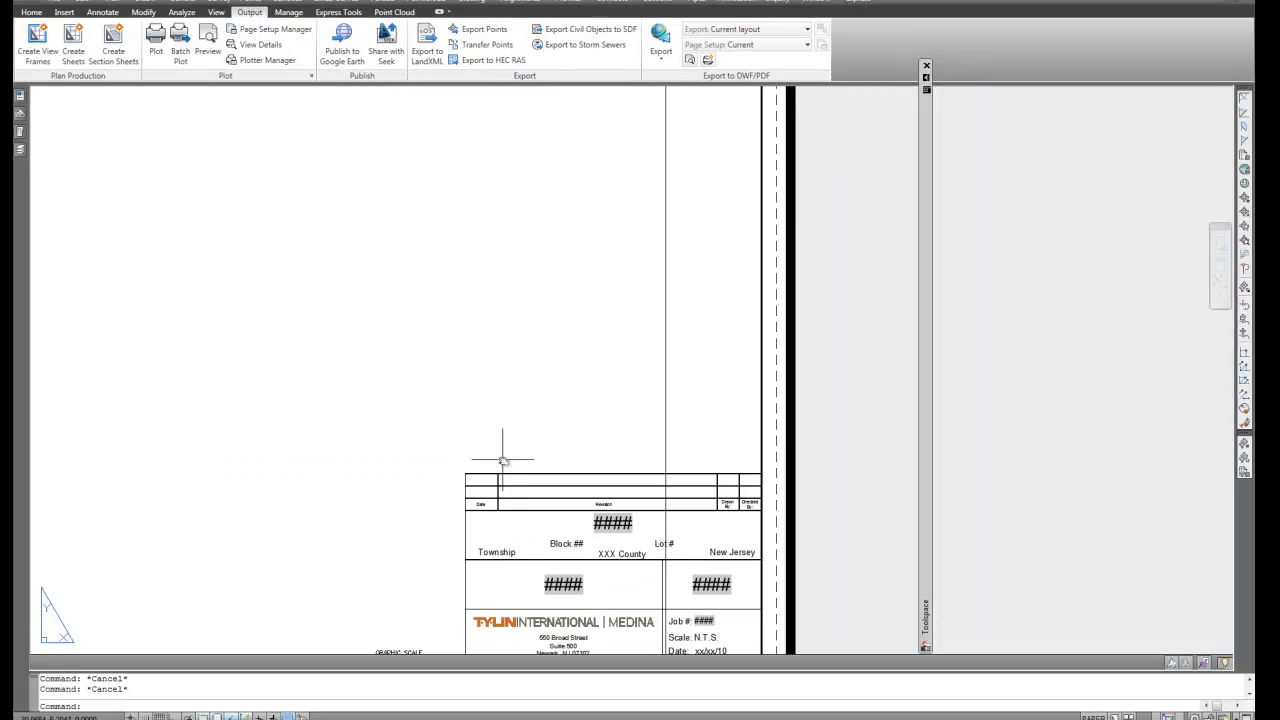
Try the NJ State Plane version of the north arrow in the sheet's upper-right corner.
{"action": "scroll", "coordinate": [388, 614], "scroll_direction": "down", "scroll_amount": 6}
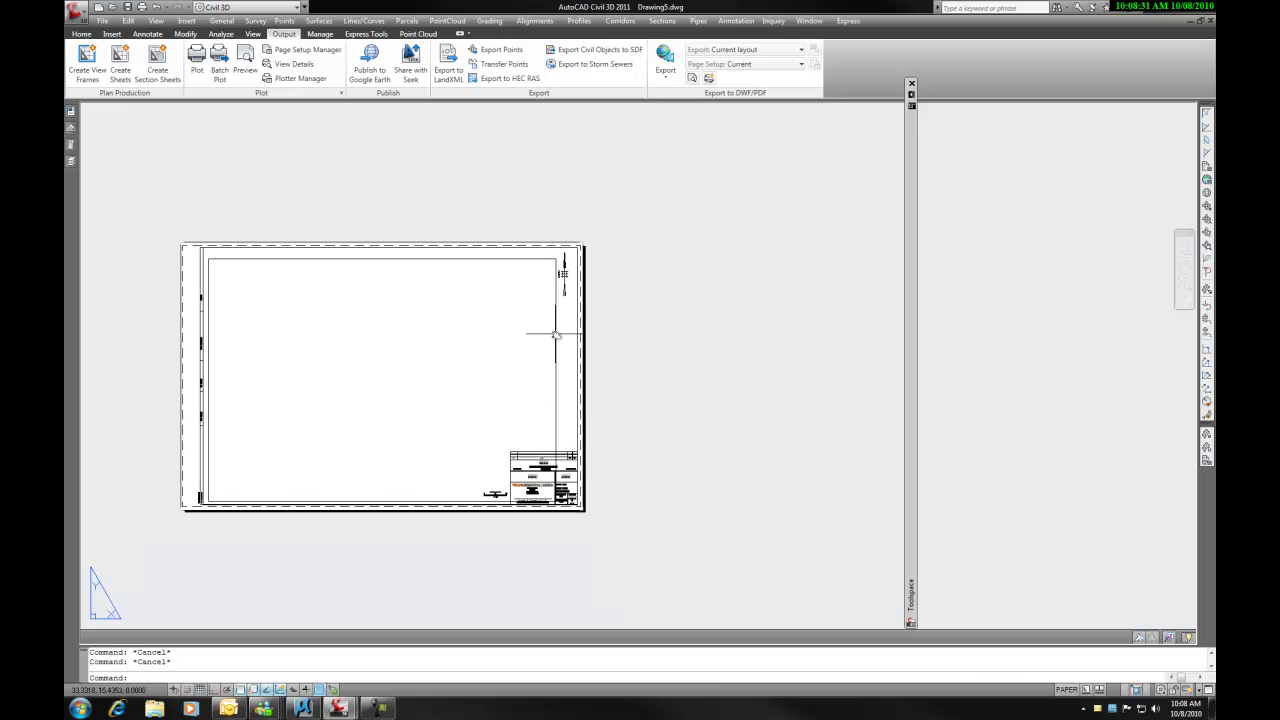
{"action": "middle_click_drag", "start_coordinate": [563, 272], "coordinate": [532, 327]}
{"action": "scroll", "coordinate": [530, 332], "scroll_direction": "up", "scroll_amount": 7}
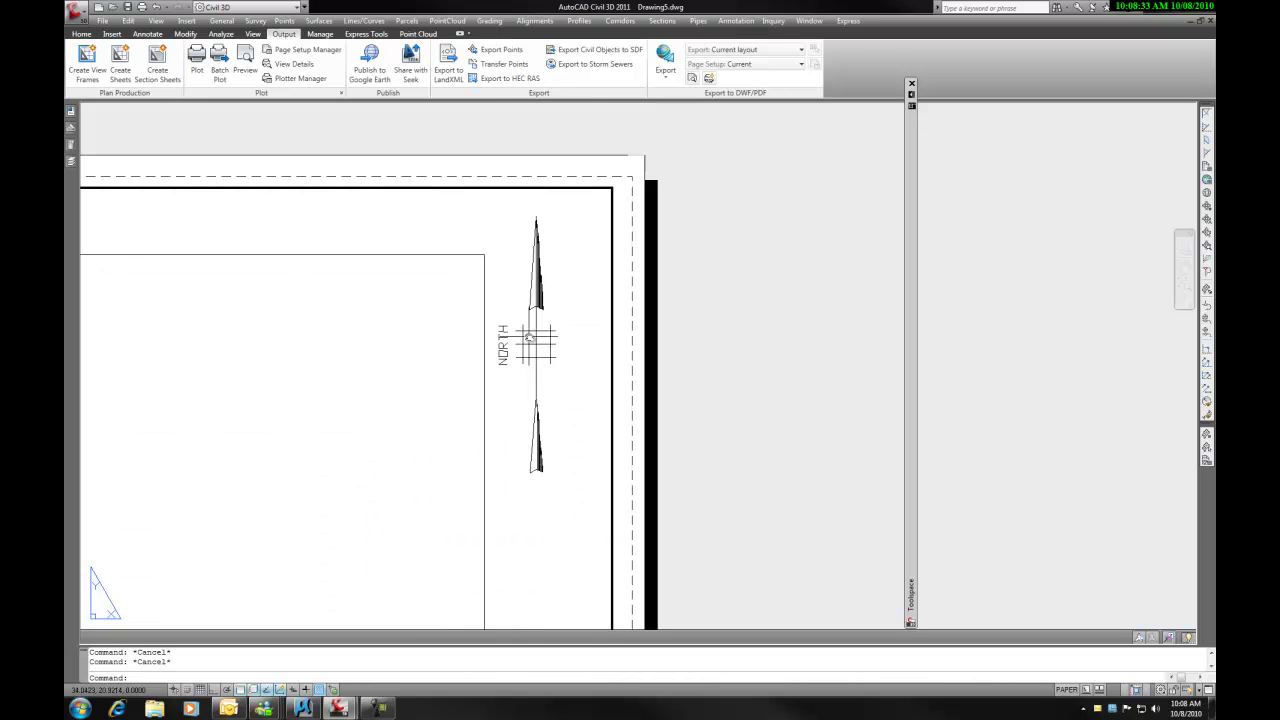
{"action": "left_click", "coordinate": [537, 343]}
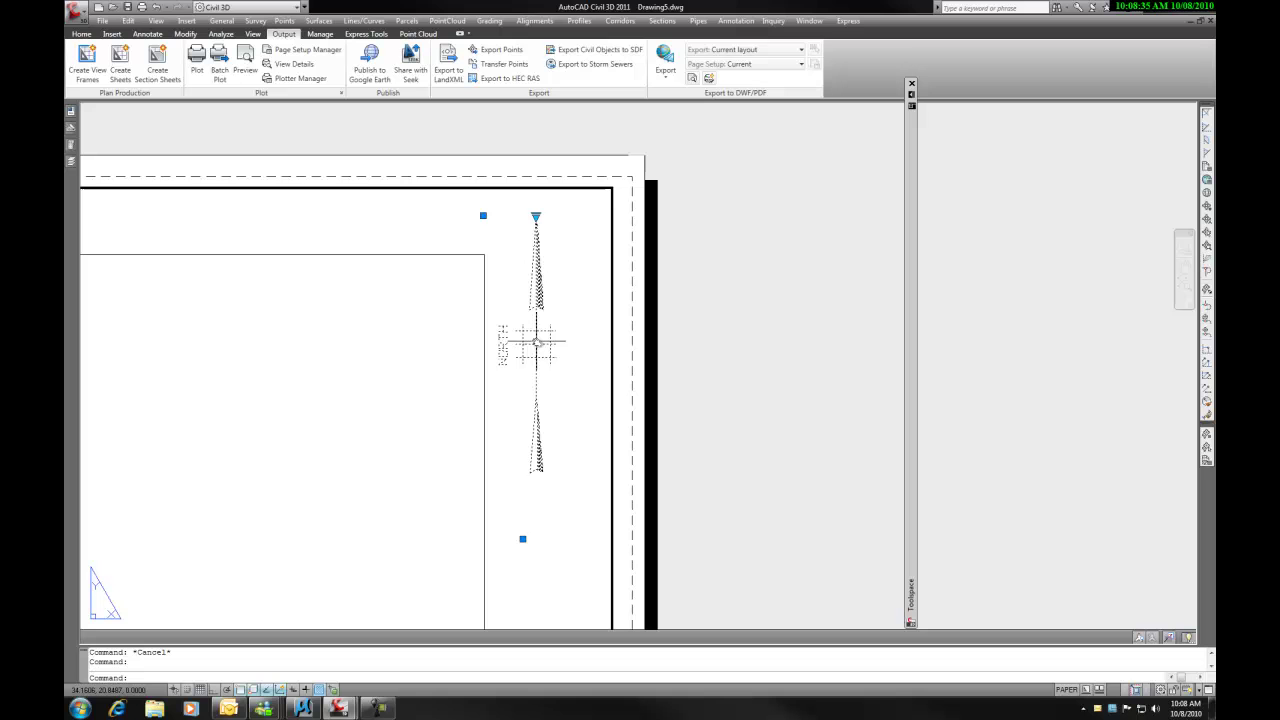
{"action": "left_click", "coordinate": [536, 217]}
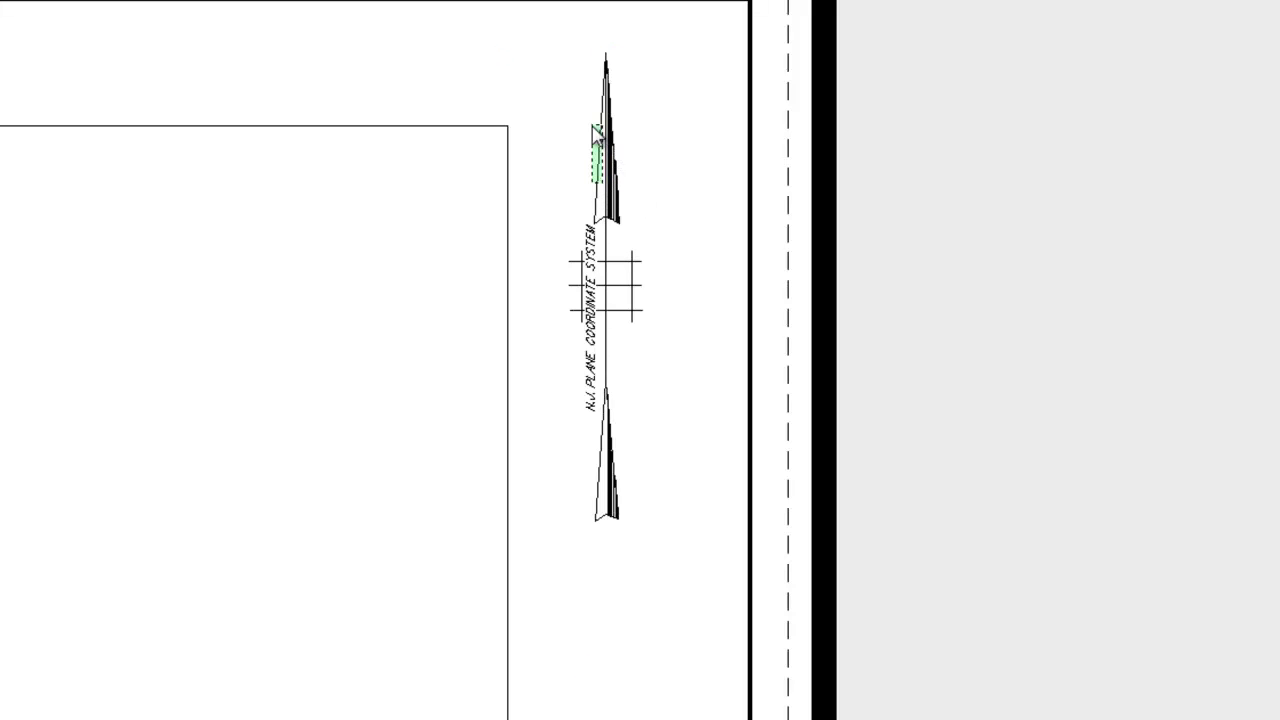
Switch the north arrow in the sheet's upper-right corner to the For Presentation version.
{"action": "left_click", "coordinate": [597, 140]}
{"action": "left_click", "coordinate": [605, 52]}
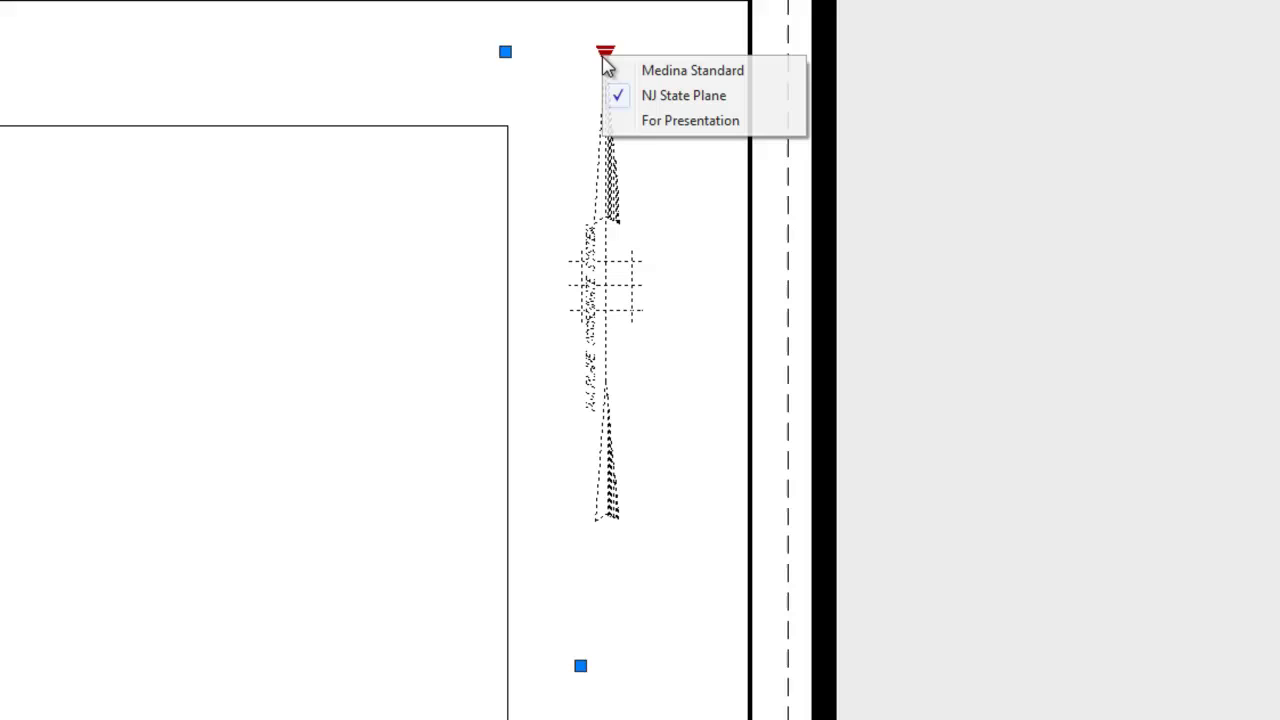
{"action": "left_click", "coordinate": [665, 121]}
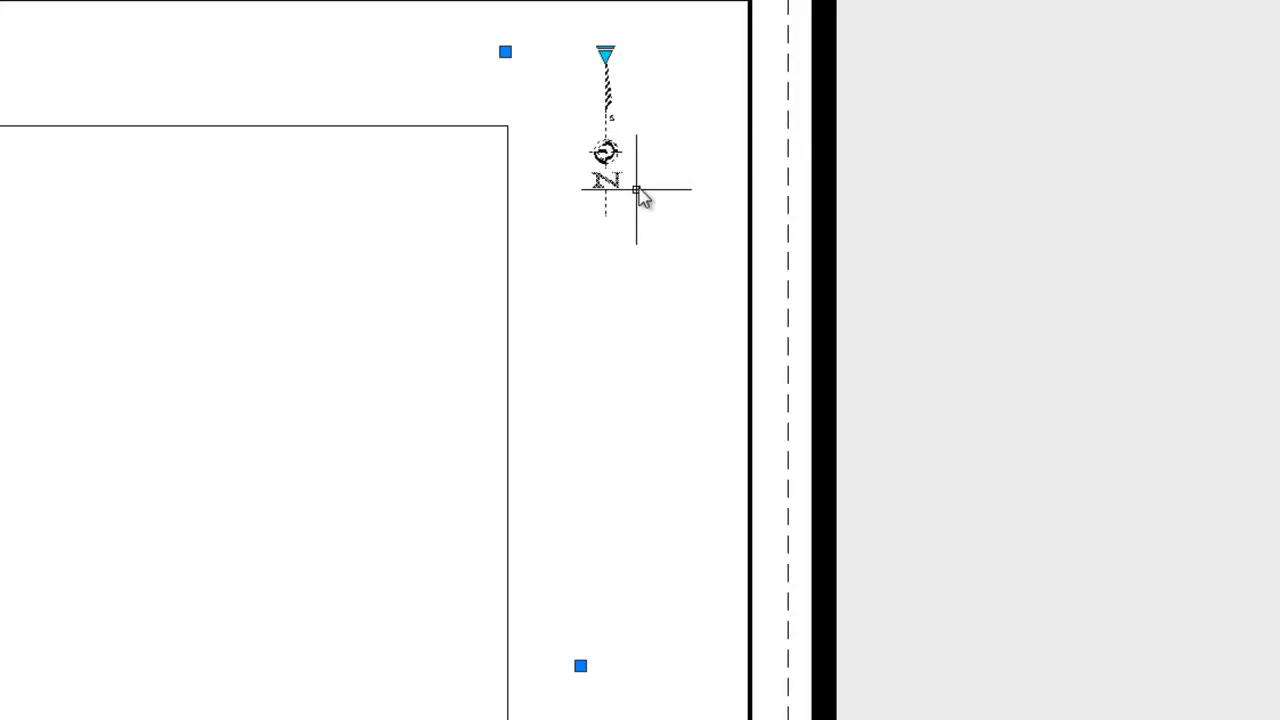
{"action": "key", "text": "Escape"}
{"action": "scroll", "coordinate": [629, 163], "scroll_direction": "up", "scroll_amount": 3}
{"action": "scroll", "coordinate": [628, 169], "scroll_direction": "down", "scroll_amount": 4}
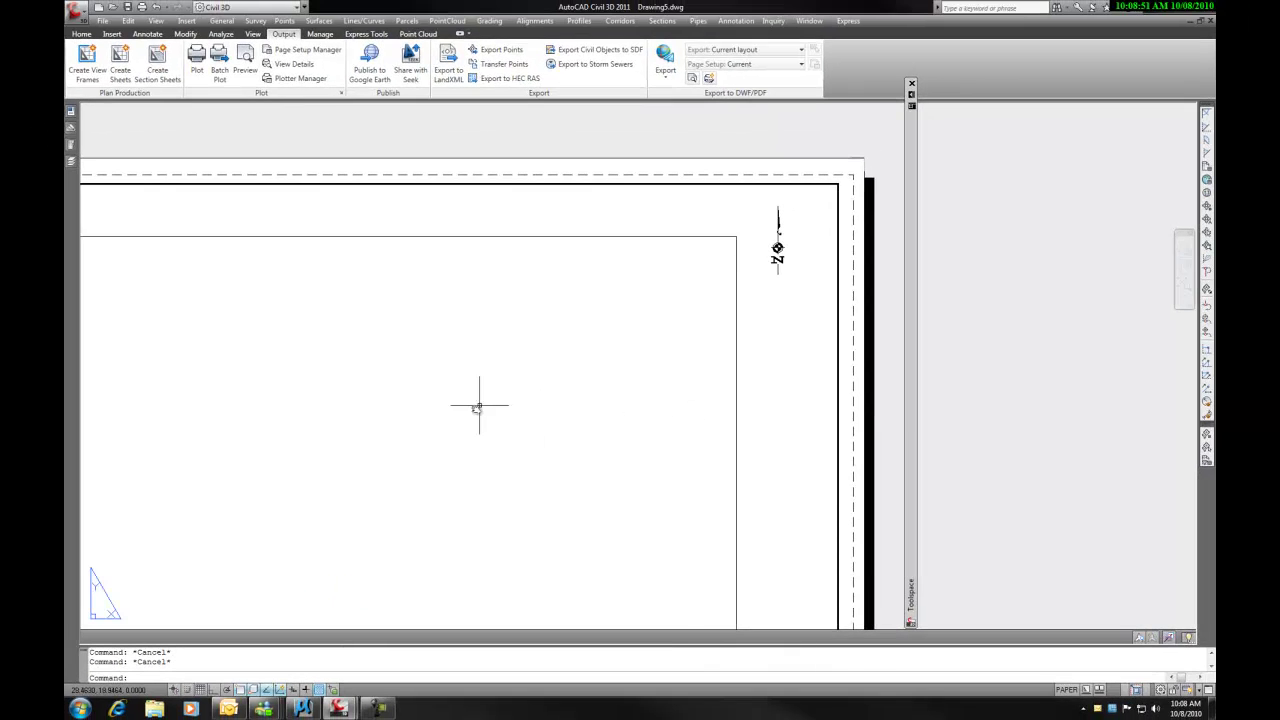
{"action": "middle_click_drag", "start_coordinate": [370, 408], "coordinate": [443, 369]}
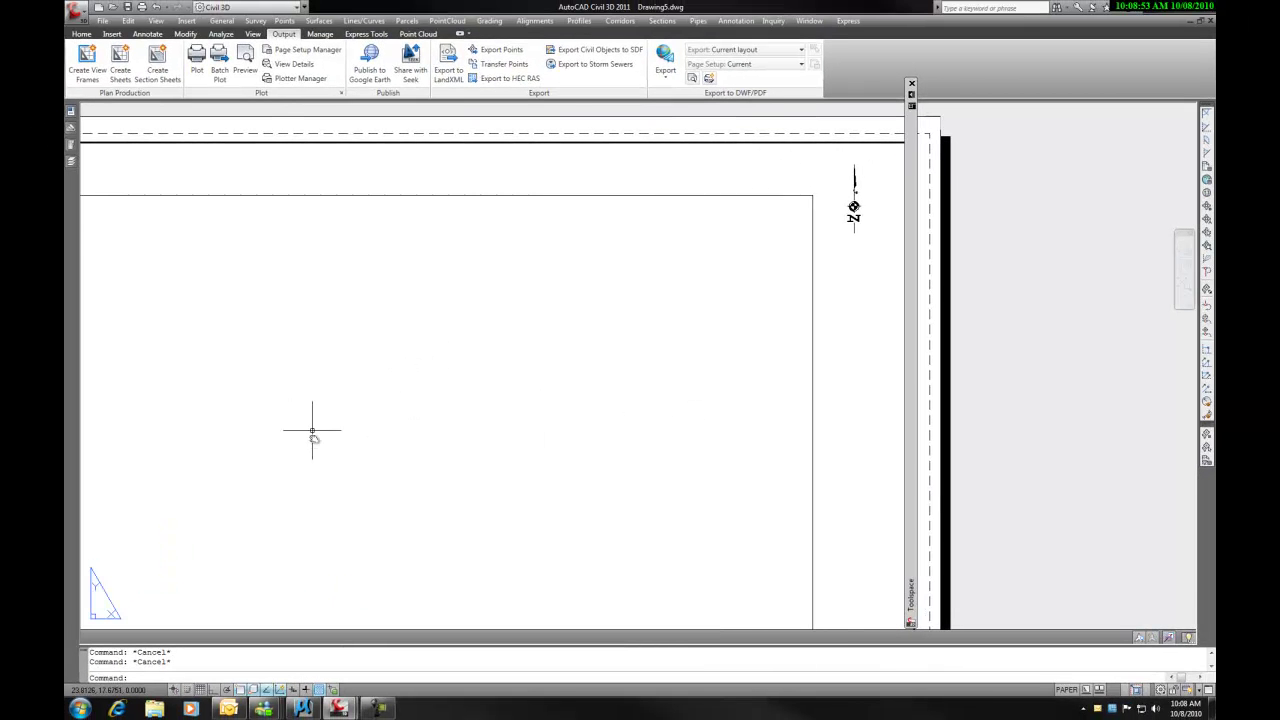